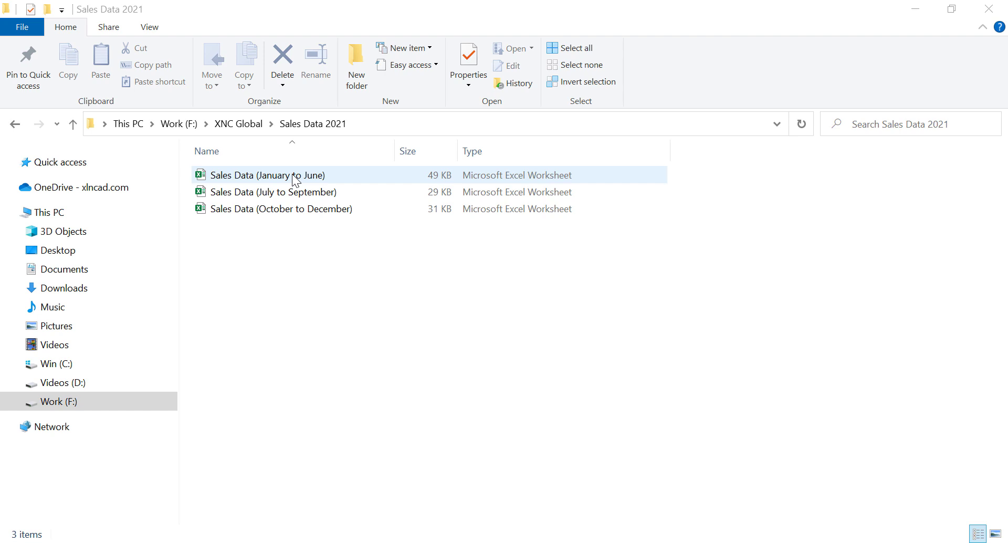
Step: Open the January to June sales workbook and scroll through the Jan sheet's data
double_click(293, 176)
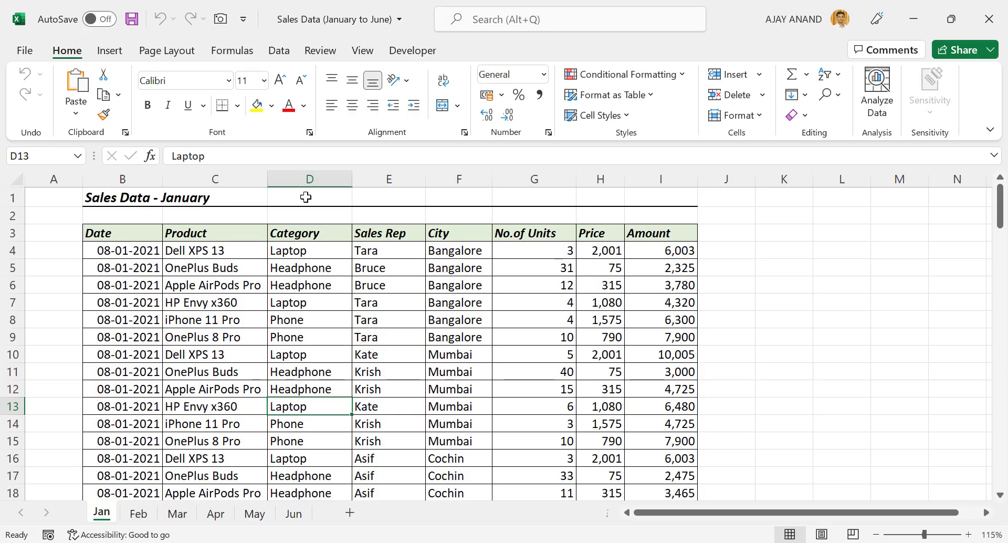
scroll(310, 284, down, 5)
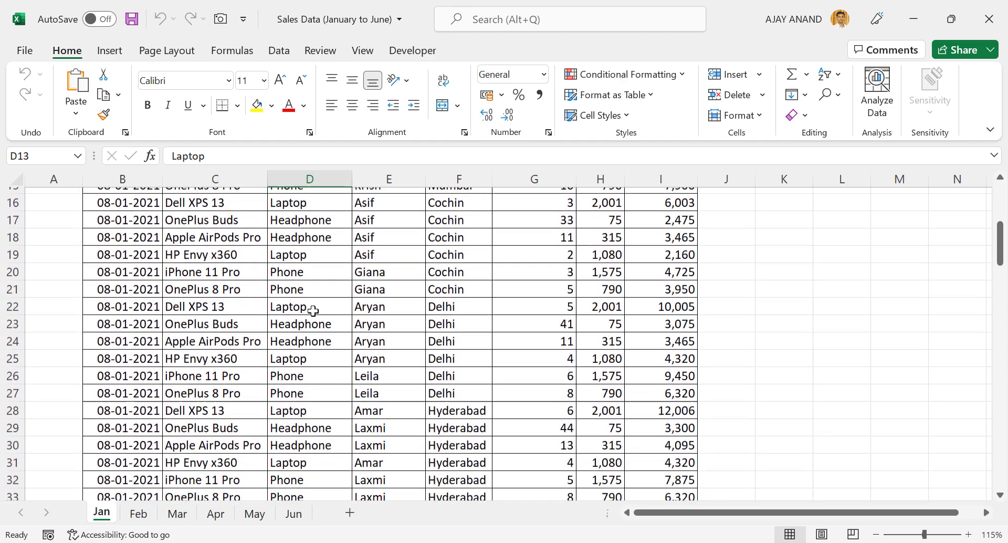
scroll(191, 304, down, 4)
scroll(203, 320, up, 9)
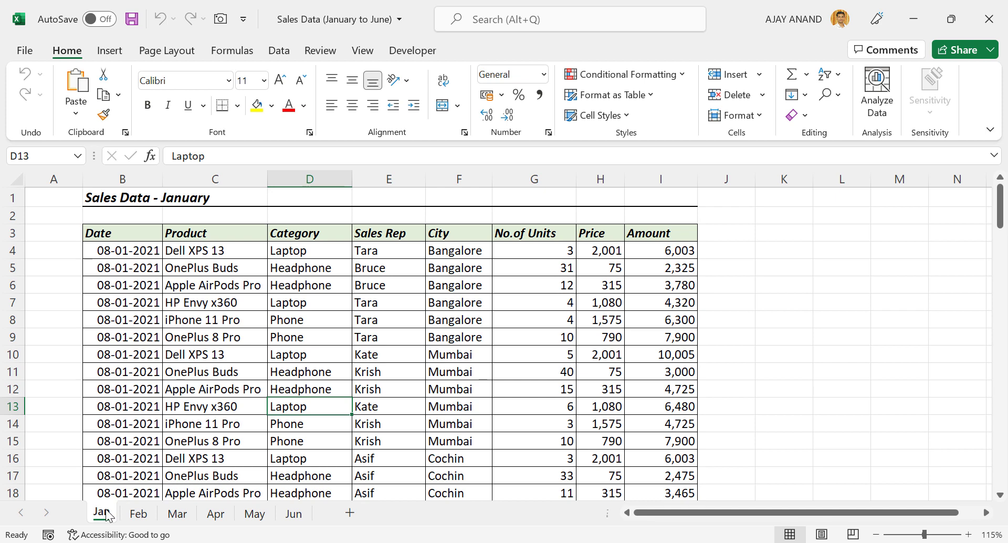
Step: Browse the Feb, Mar, Apr, May and Jun sheets, then return to Jan
click(140, 515)
click(178, 513)
click(216, 513)
click(255, 513)
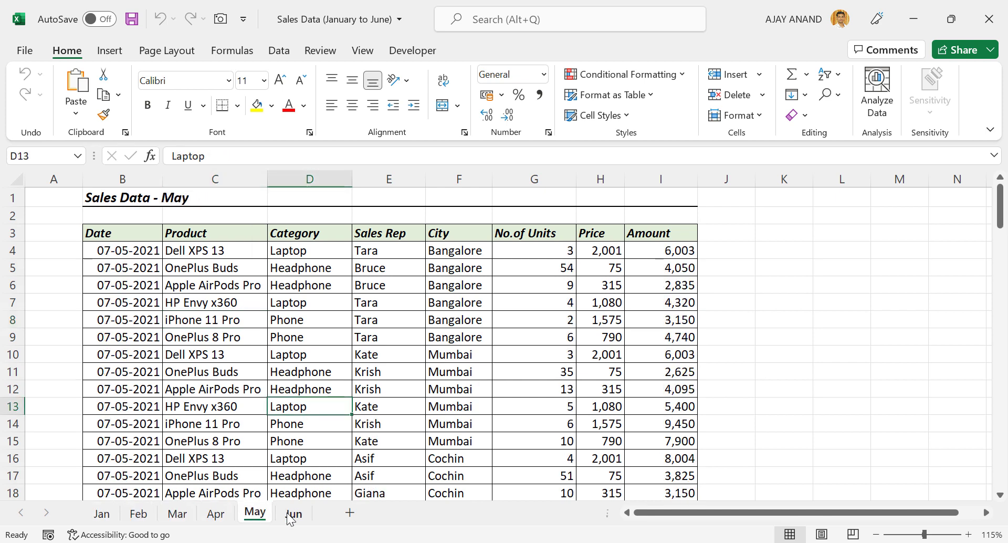
click(293, 512)
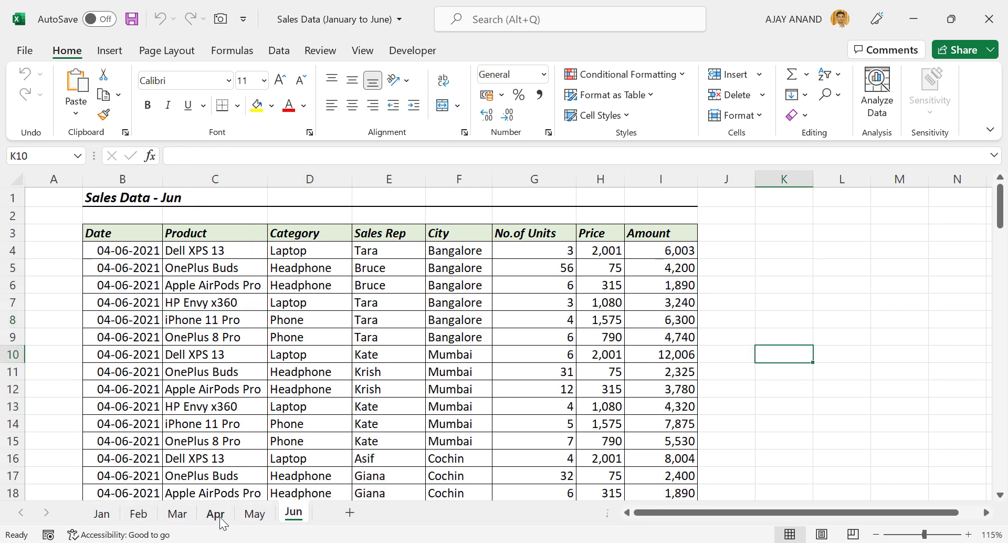
click(216, 513)
click(138, 513)
click(101, 512)
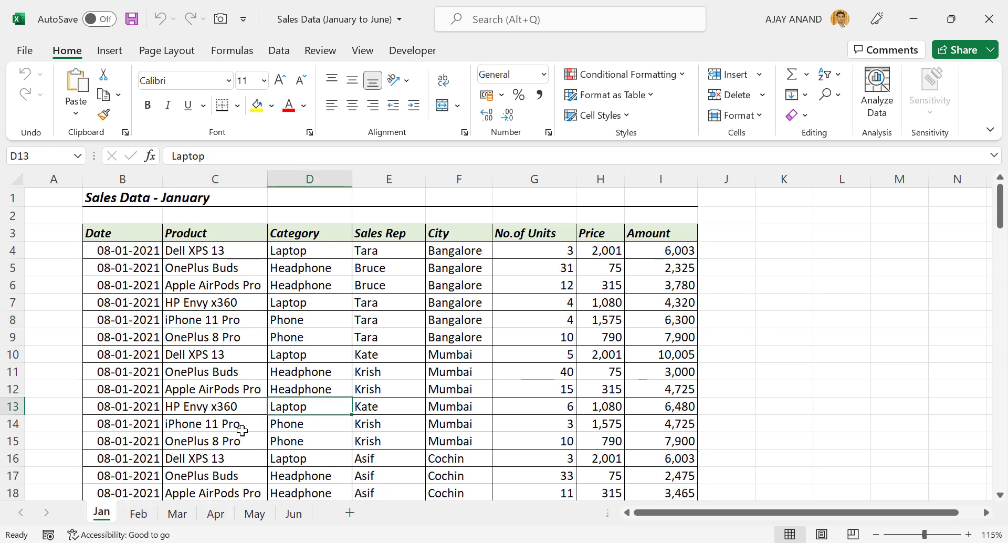
Step: Review the Feb–Jun sheets once more, back to Jan, then close the workbook
click(138, 514)
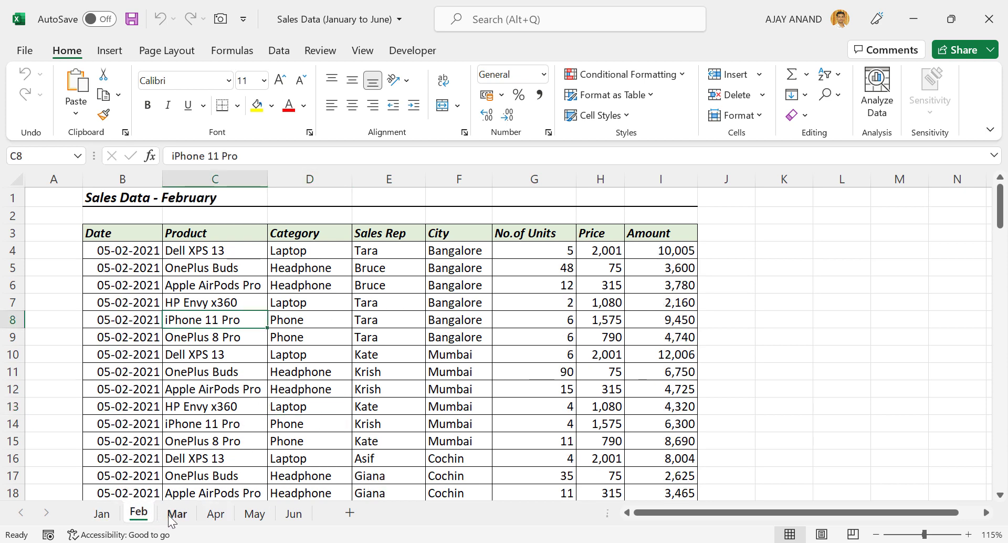
click(177, 513)
click(216, 514)
click(255, 514)
click(293, 513)
click(101, 512)
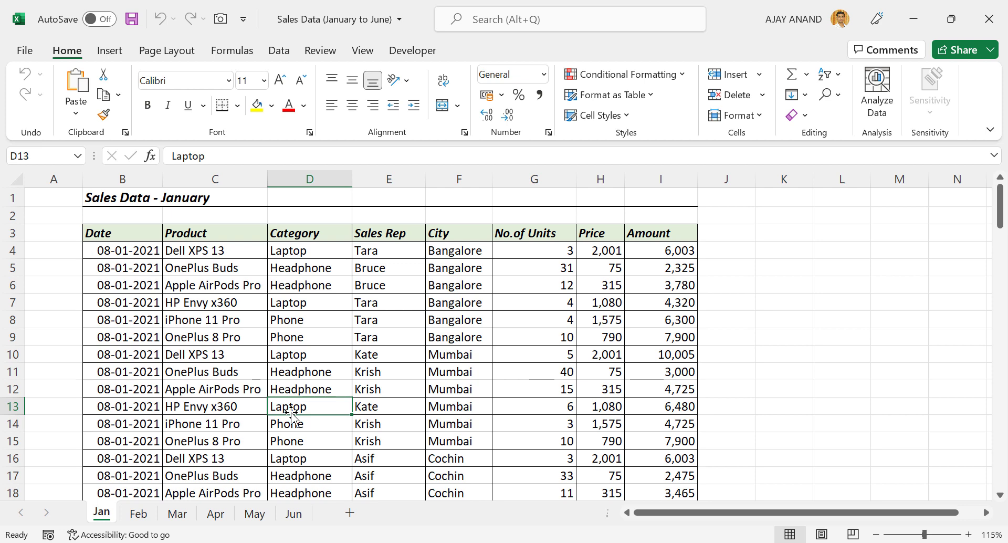
click(988, 21)
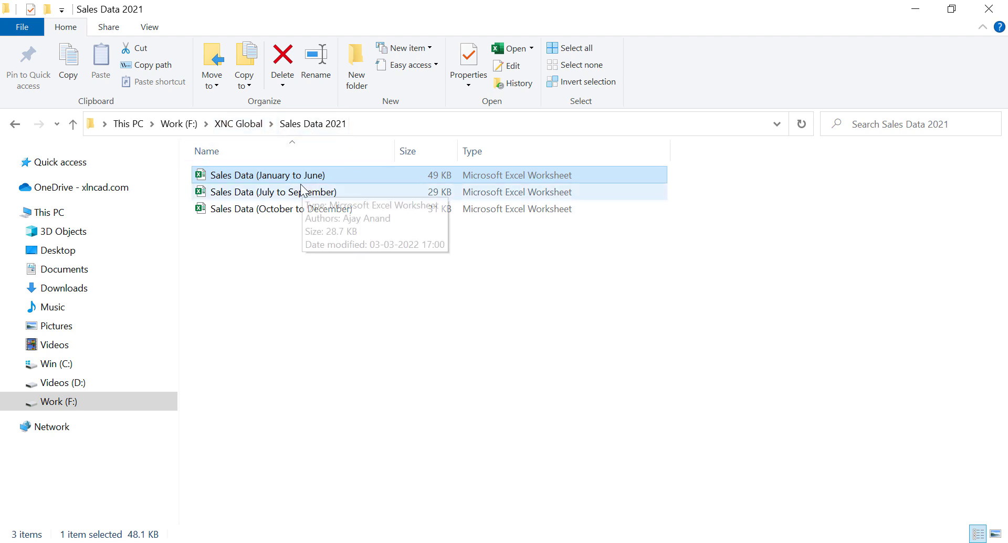
Step: Copy the Sales Data 2021 folder path from the address bar and minimize File Explorer
click(390, 122)
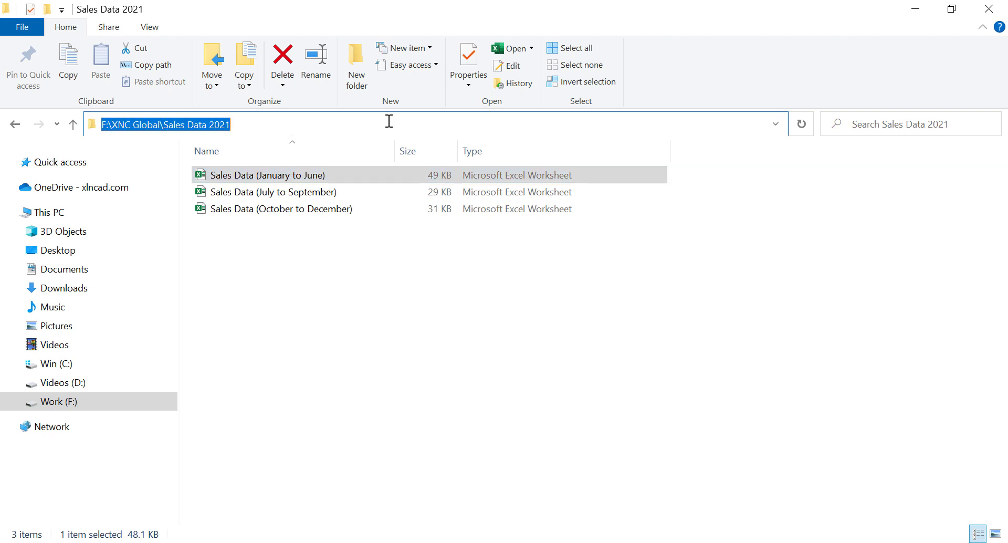
right_click(221, 128)
click(269, 171)
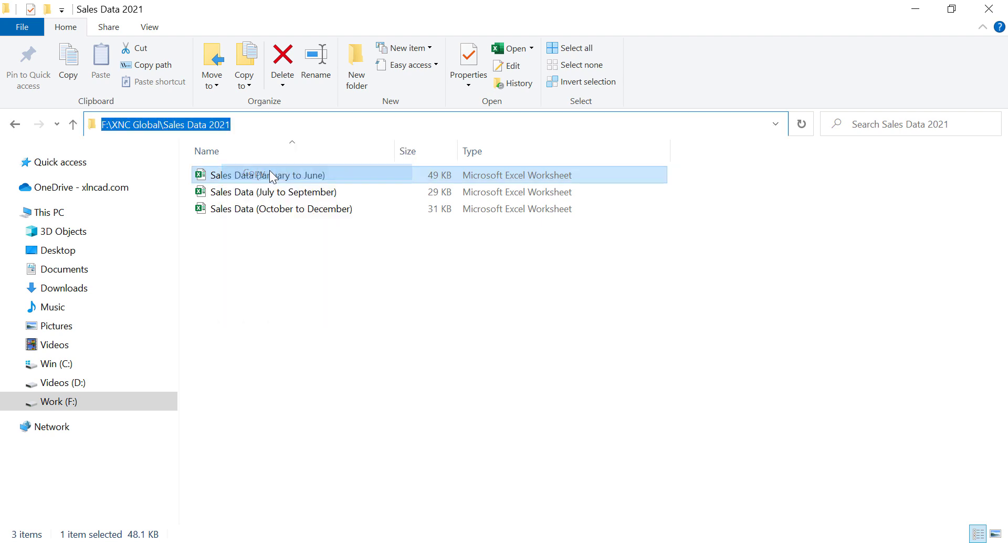
click(449, 281)
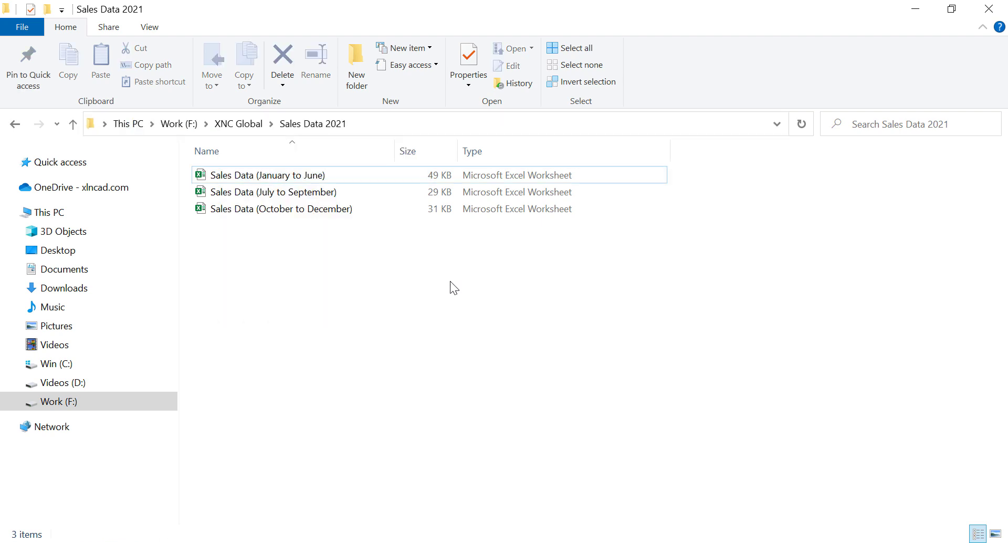
click(914, 14)
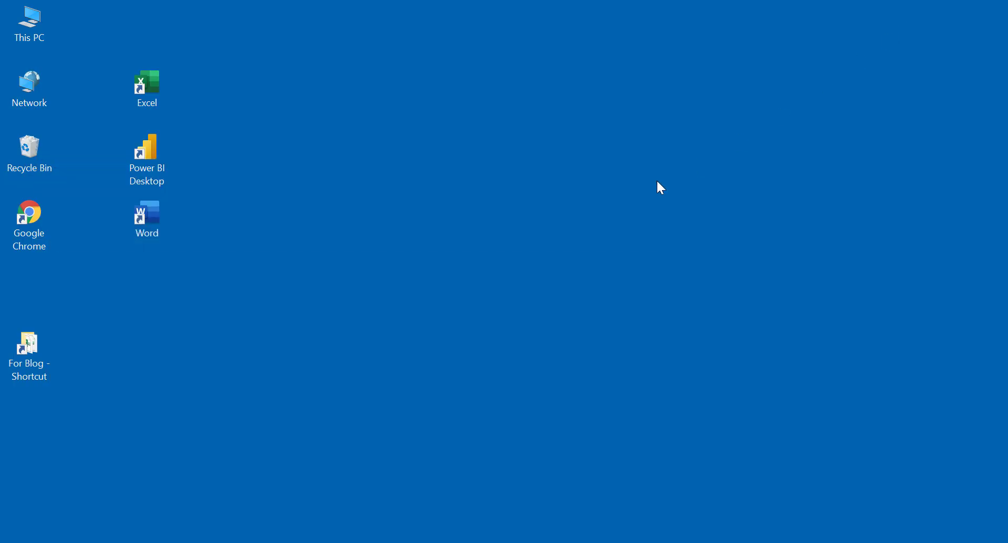
Step: Create a new Microsoft Excel Worksheet on the desktop named Data Combined_2021
right_click(398, 242)
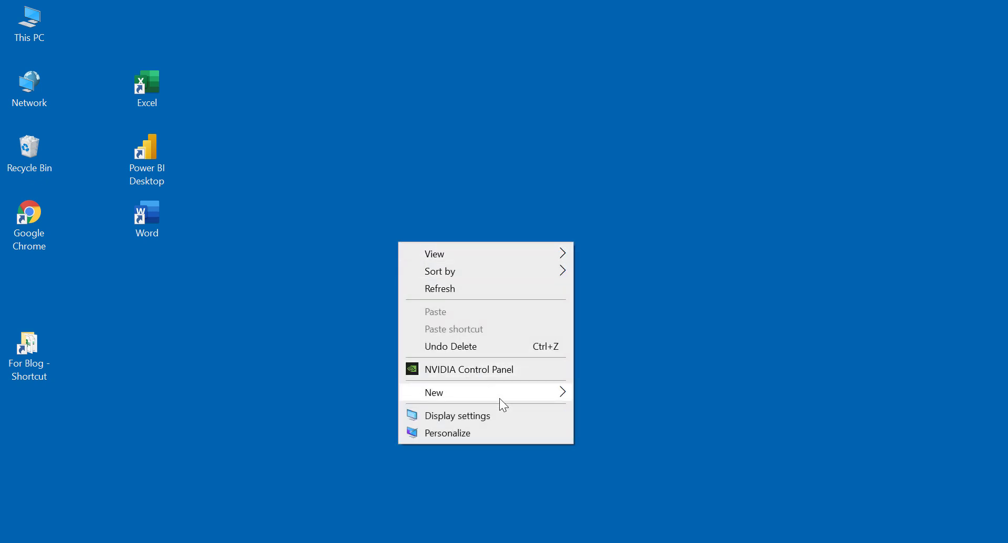
mouse_move(500, 398)
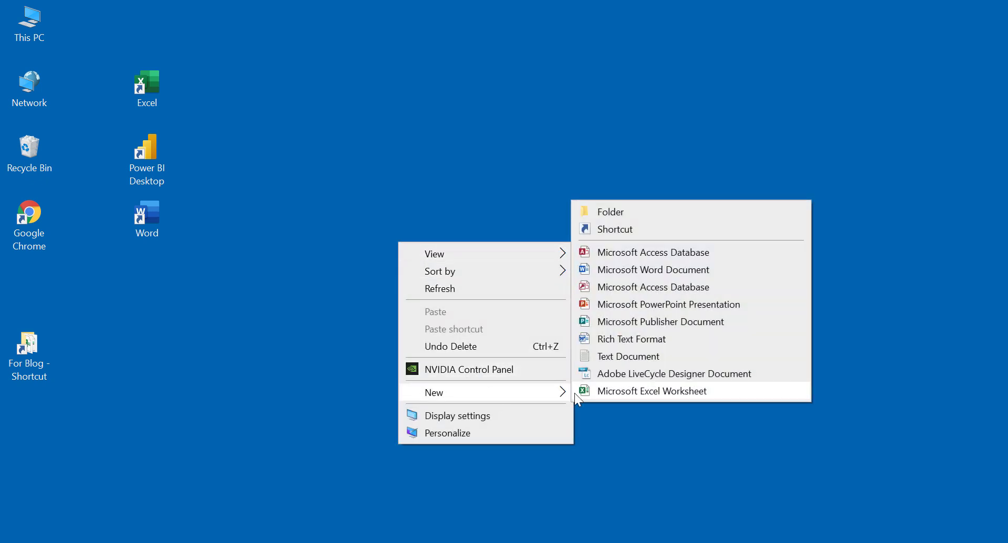
click(646, 393)
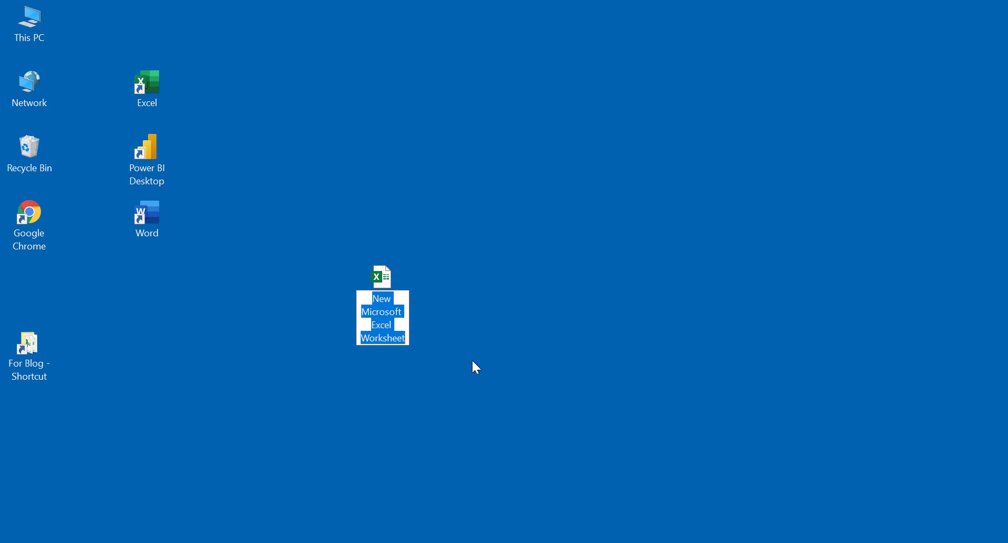
text(D)
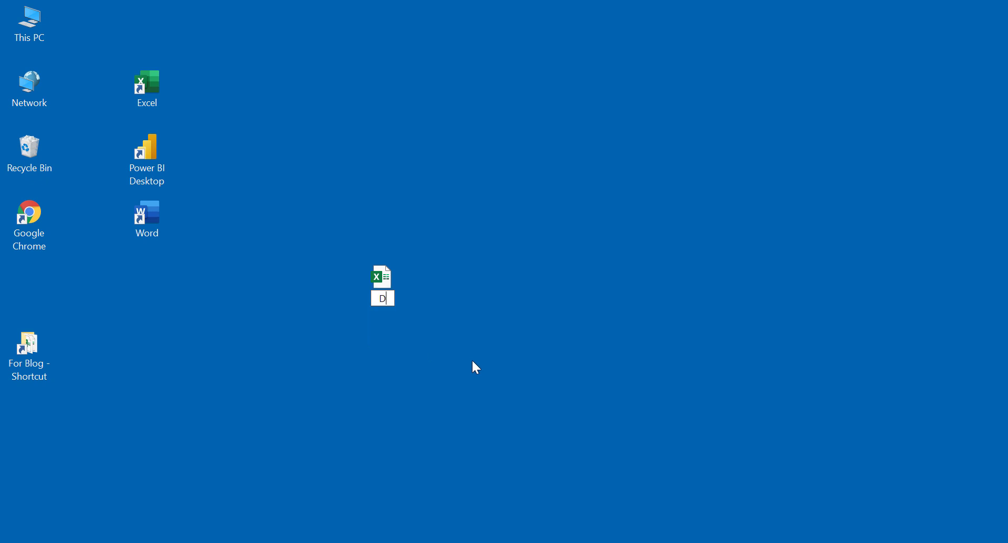
text(ata Combin)
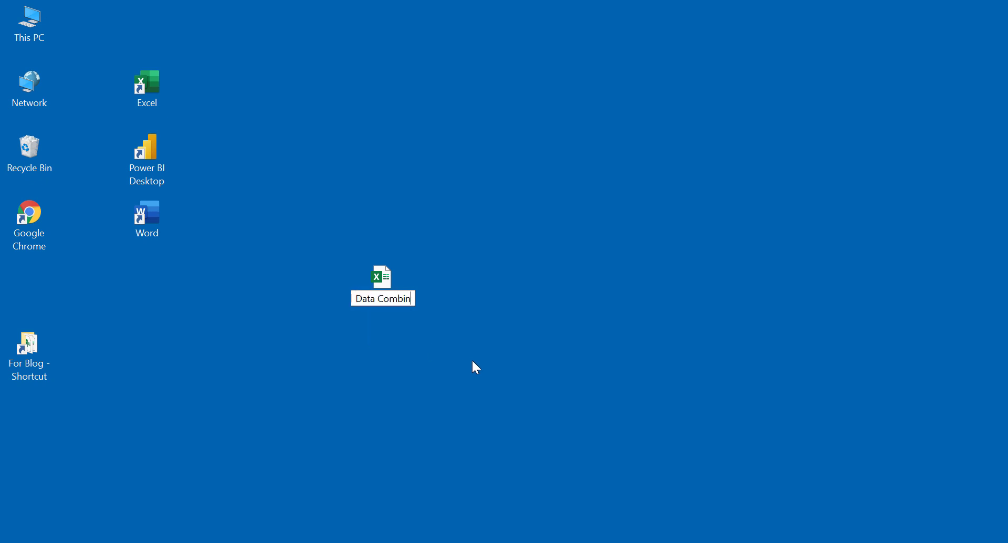
text(ed_2021)
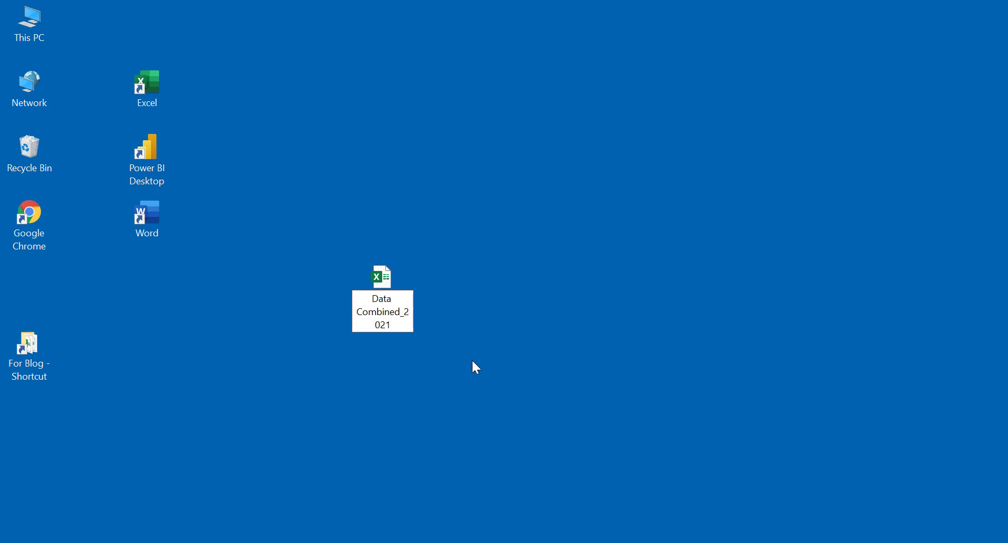
key(Return)
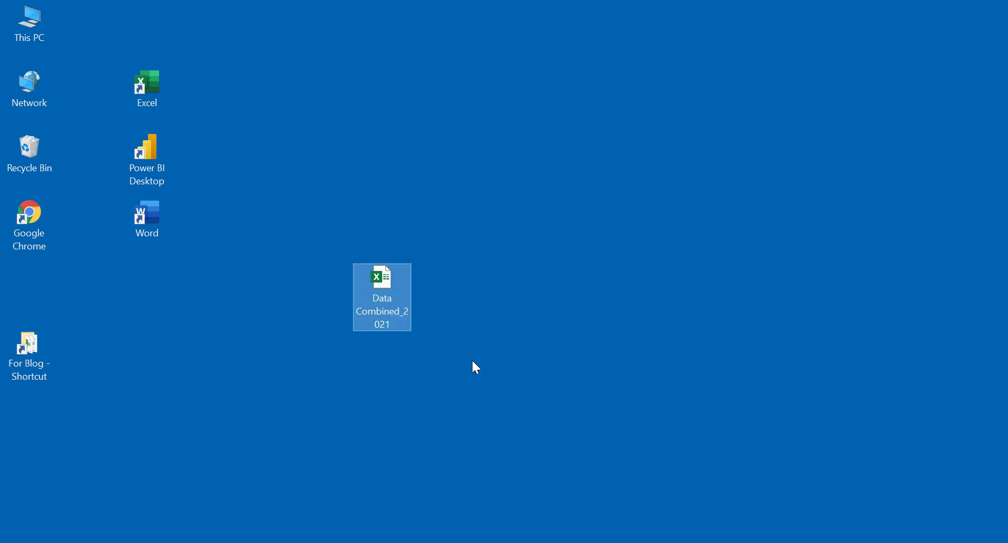
Step: Open Data Combined_2021 and start a Get Data import From Excel Workbook
double_click(386, 300)
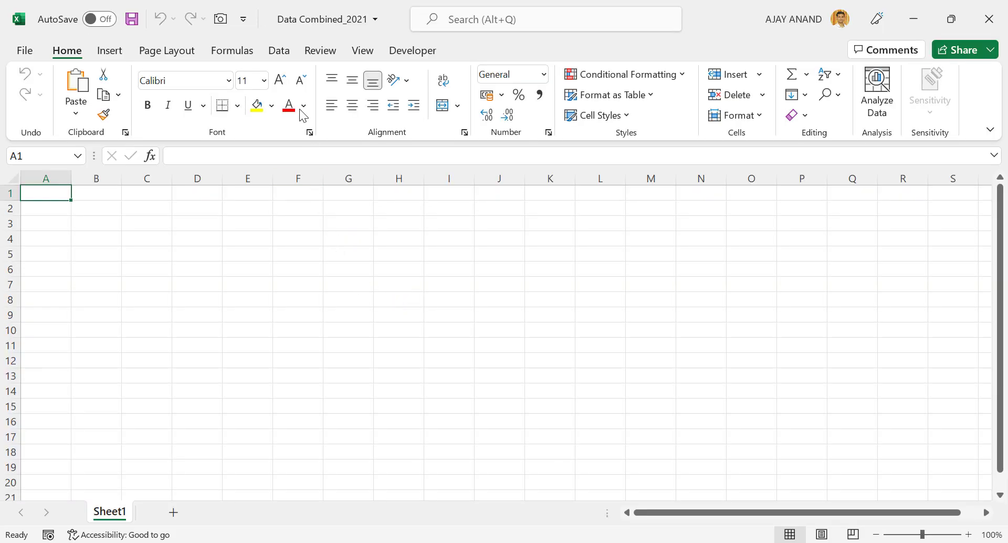
click(286, 54)
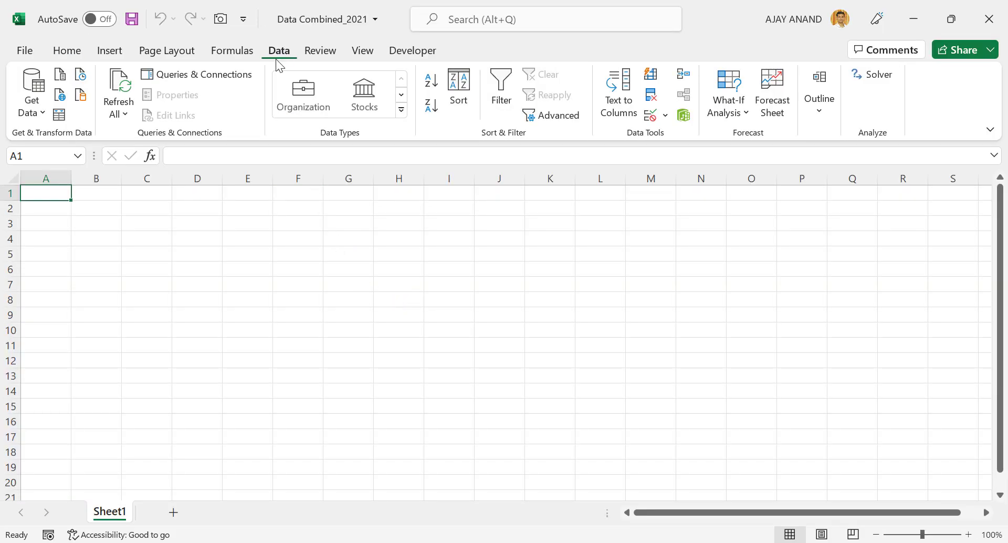
click(39, 120)
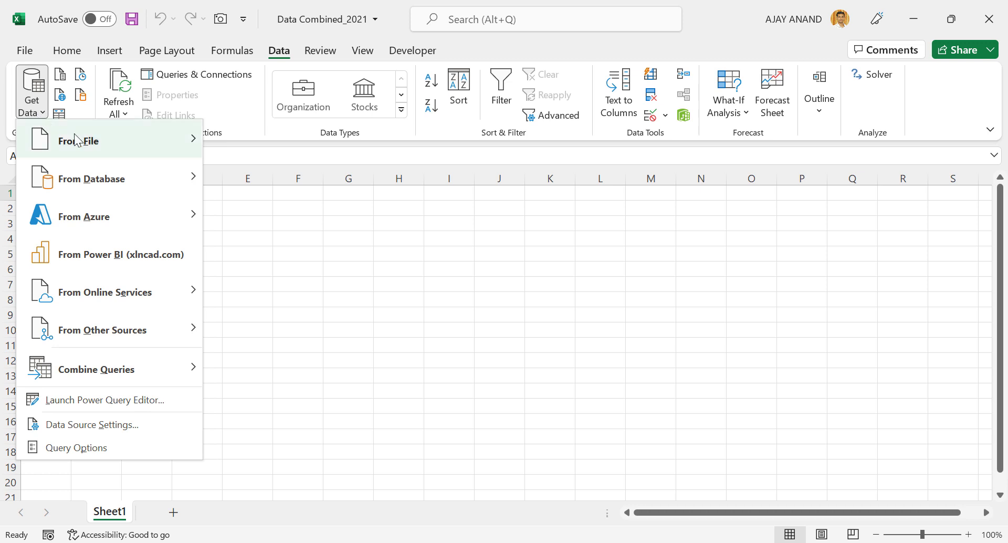
mouse_move(137, 147)
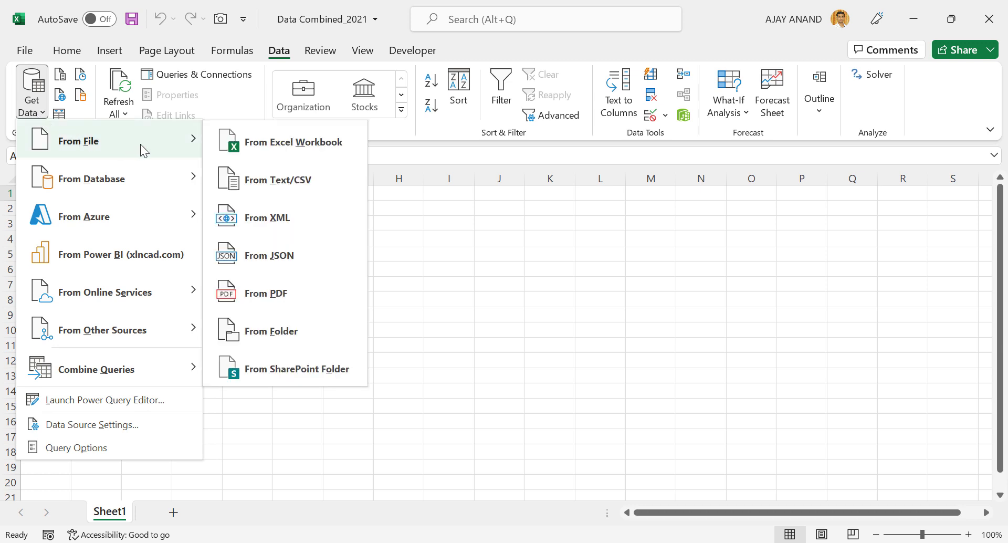
click(302, 151)
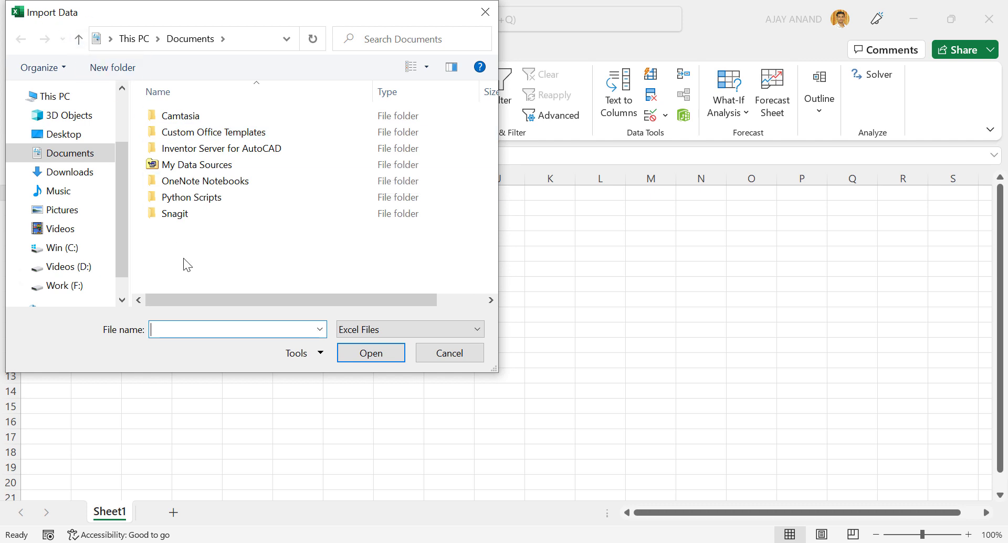
Step: Paste the Sales Data 2021 folder path and import Sales Data (January to June).xlsx
right_click(183, 328)
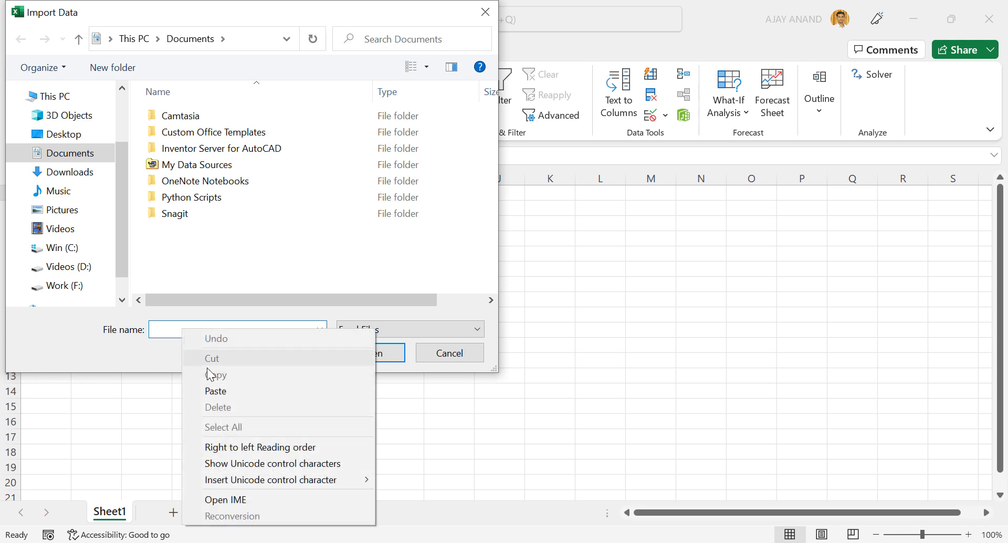
click(216, 389)
click(351, 354)
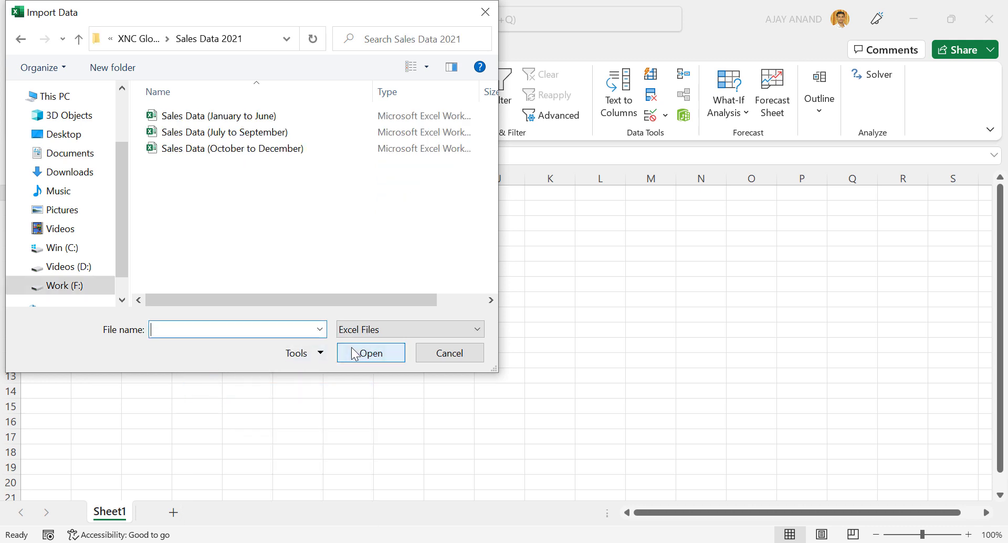
click(239, 116)
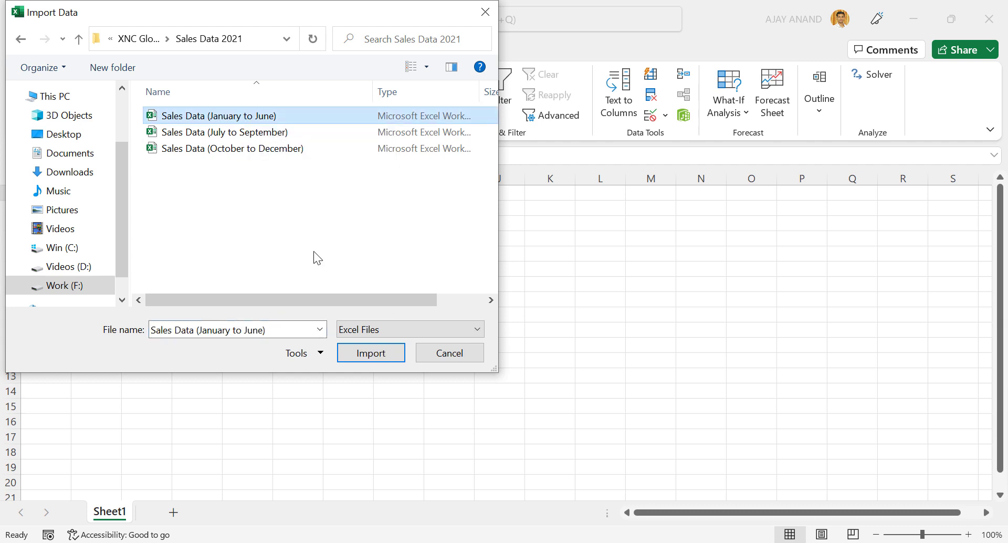
click(352, 361)
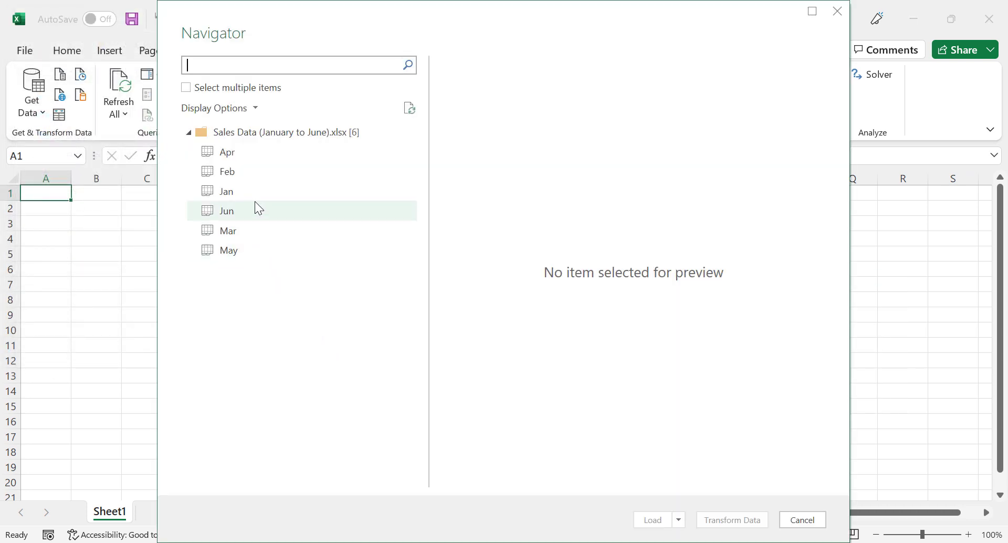
Step: Preview the Feb, Jun and Jan sheets in the Navigator, then load Jan into Power Query
click(250, 170)
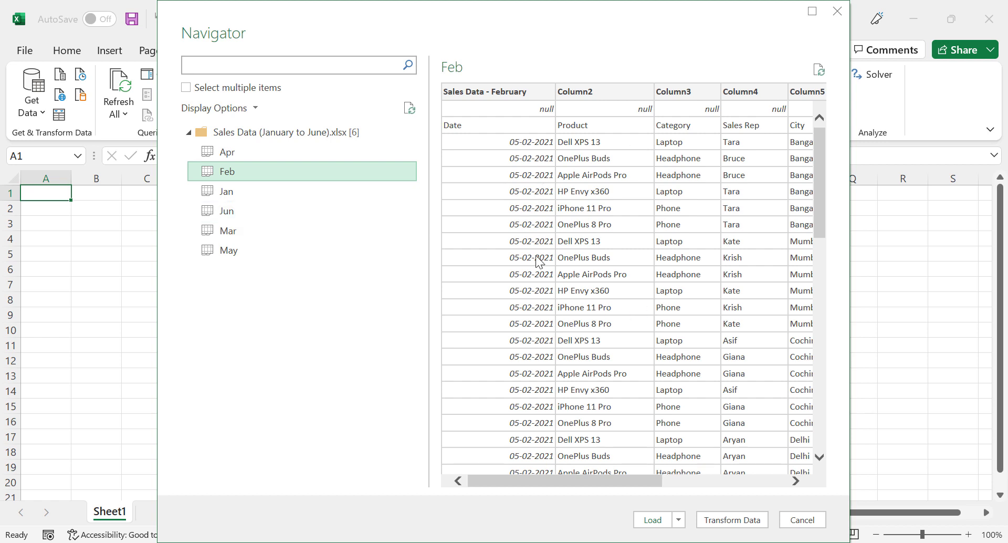
click(265, 211)
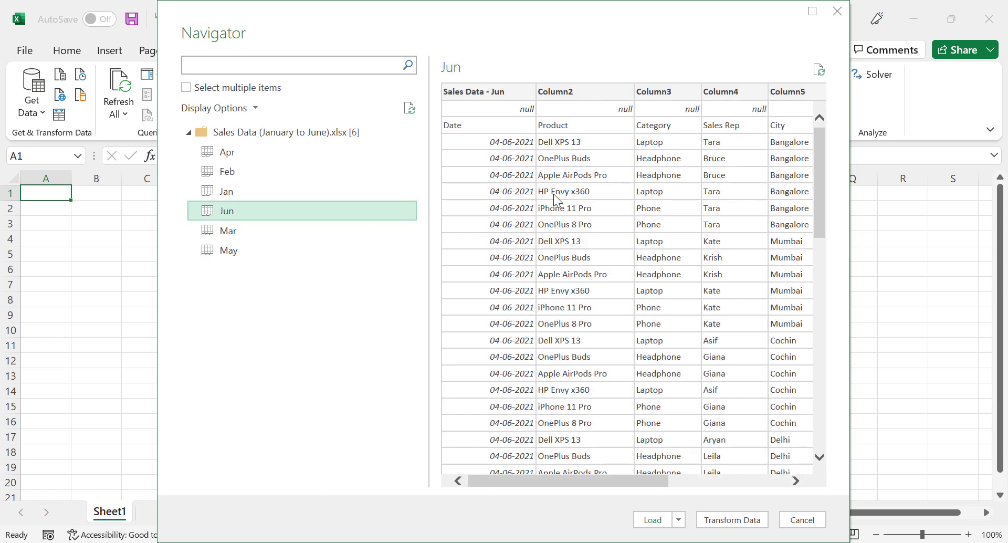
click(262, 193)
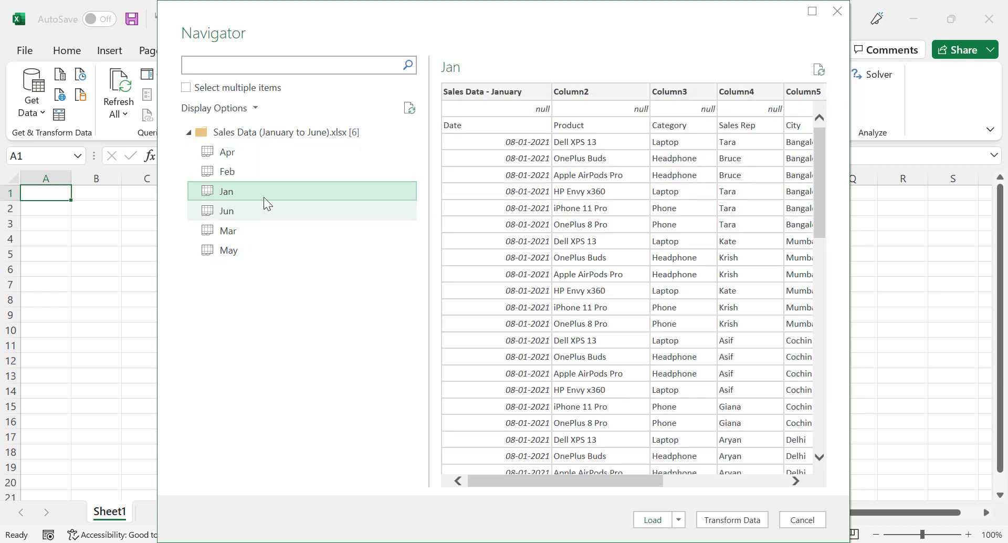
click(721, 521)
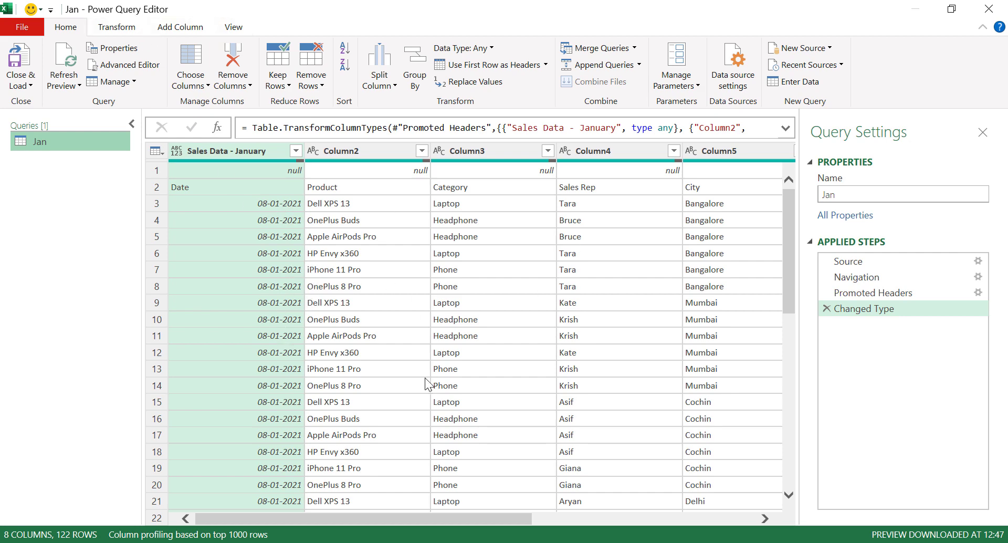
Step: Delete the Changed Type, Promoted Headers and Navigation steps, leaving only Source
scroll(425, 388, down, 1)
scroll(427, 412, up, 1)
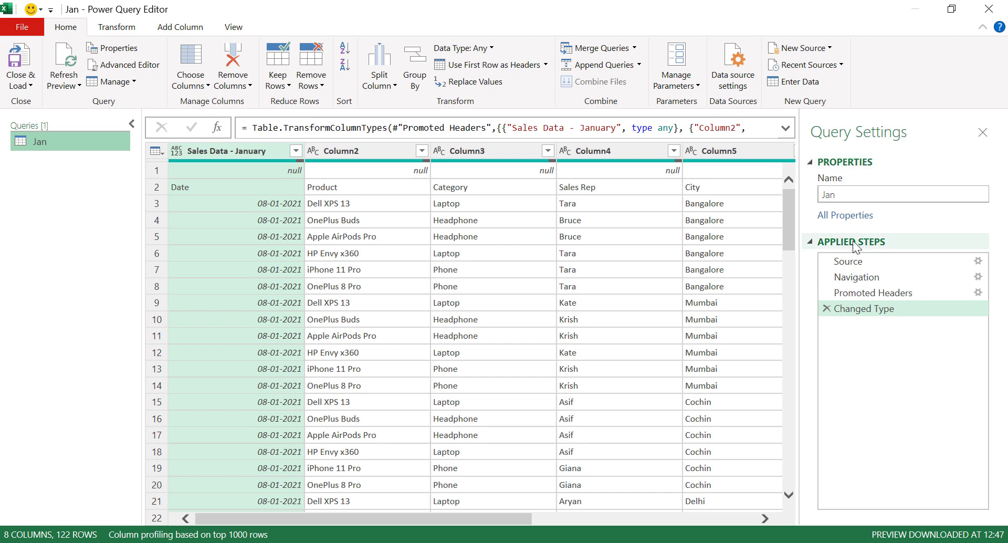
click(826, 309)
click(827, 292)
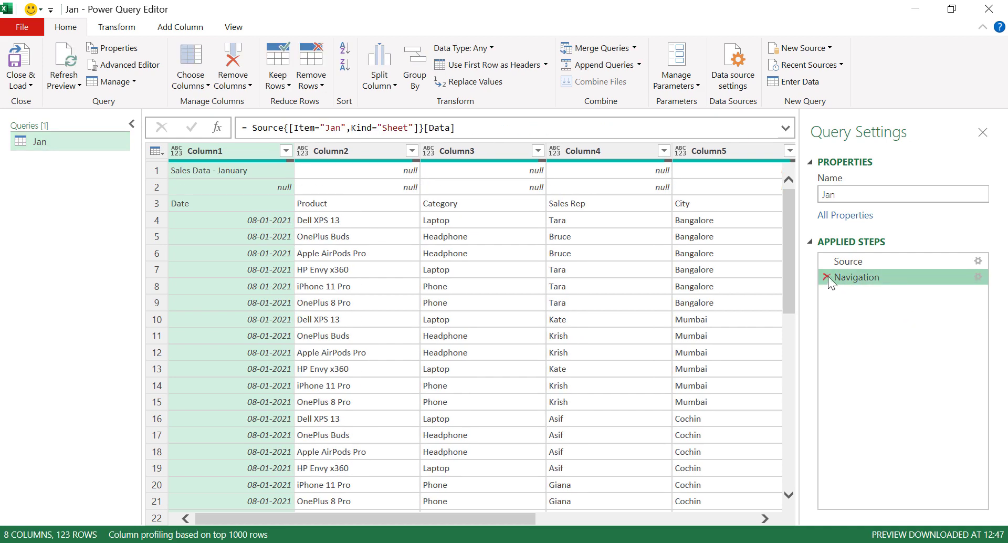
click(827, 276)
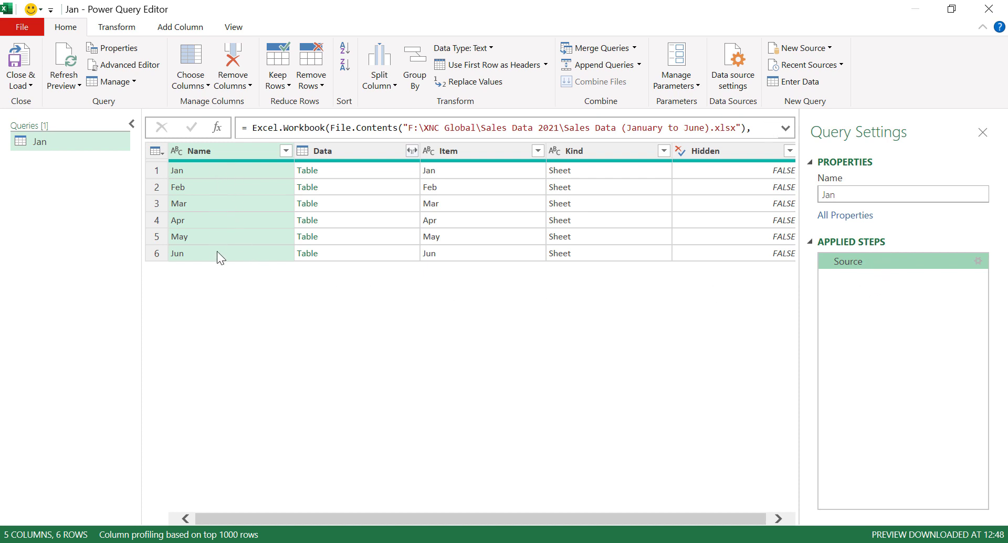
Step: Preview each monthly table, Jan through Jun, with an enlarged preview pane
click(341, 174)
click(339, 186)
click(339, 203)
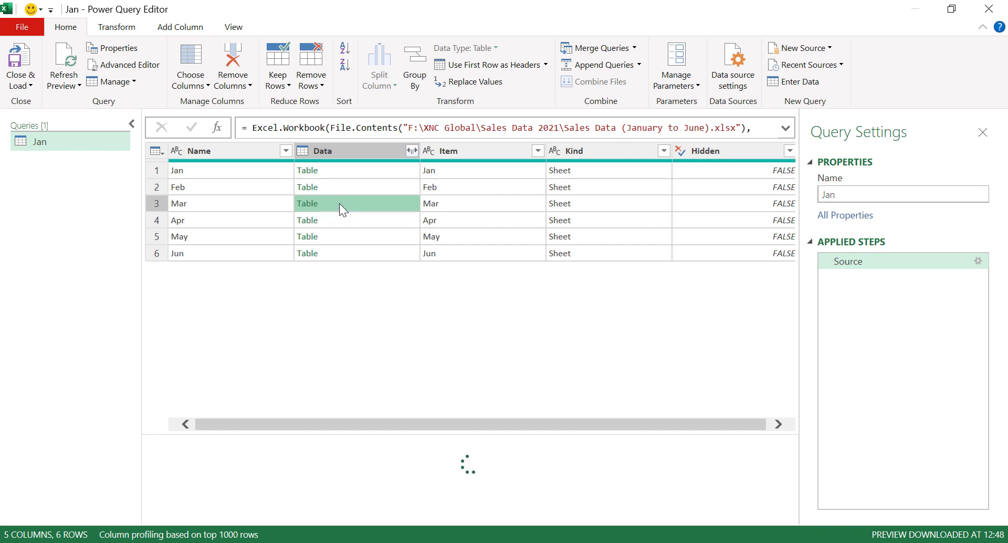
click(339, 219)
click(338, 237)
click(335, 254)
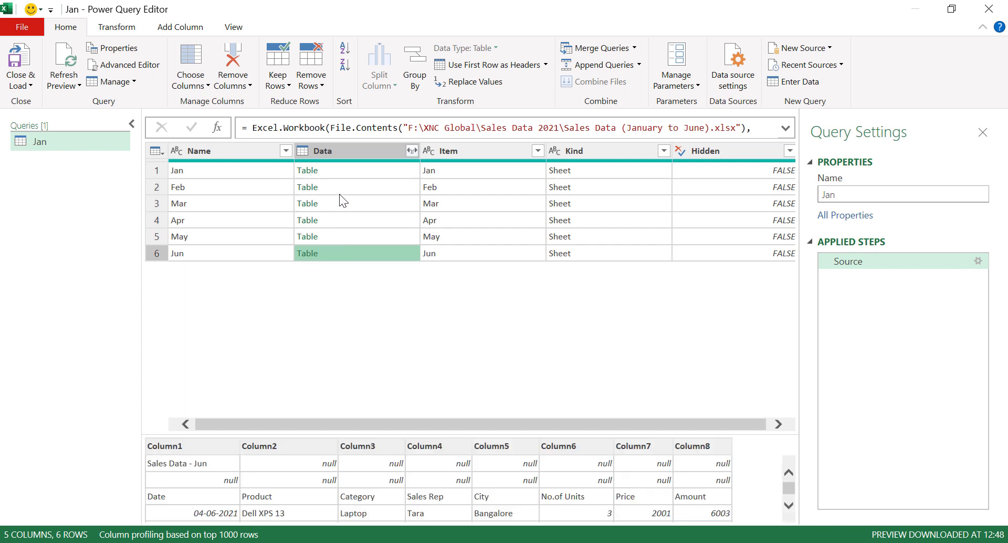
click(344, 188)
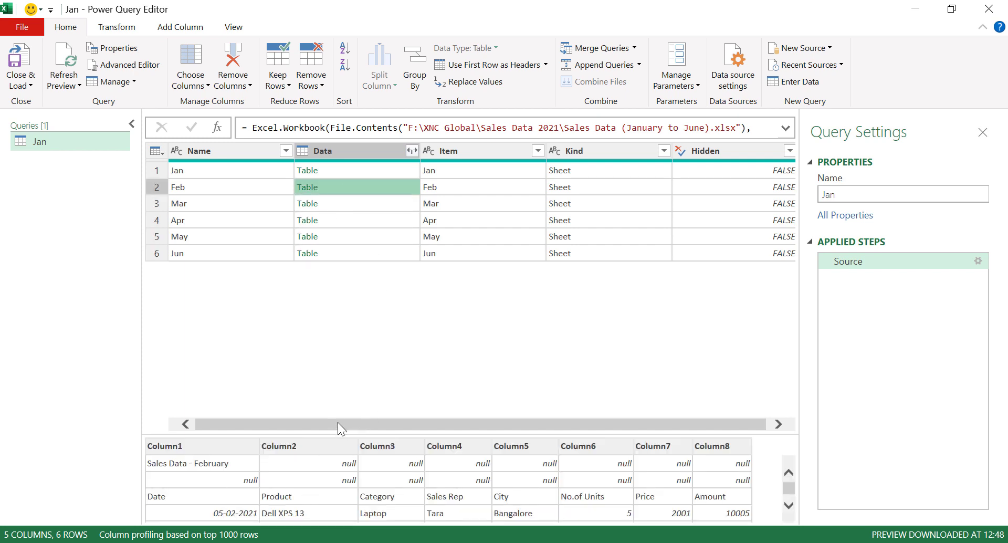
drag(338, 434, 346, 346)
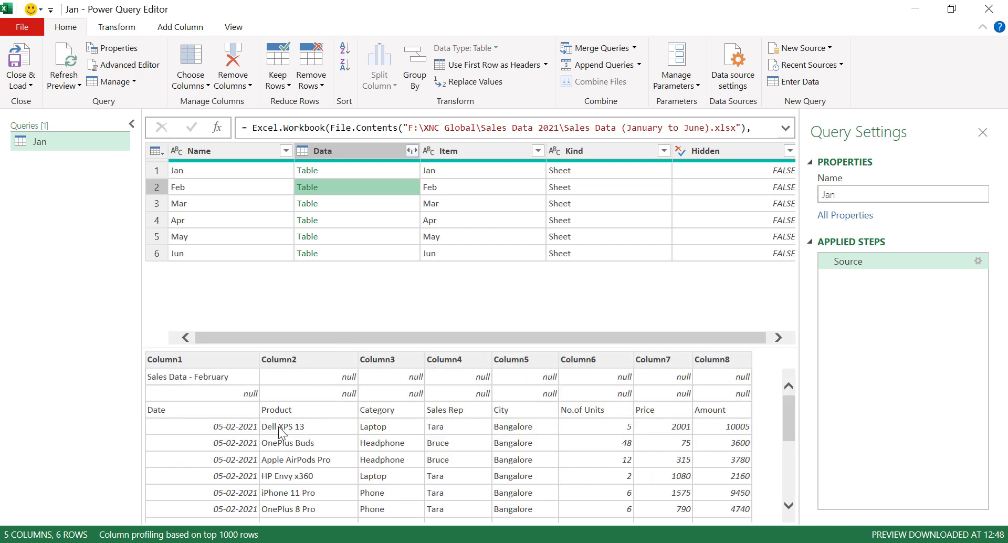
click(350, 220)
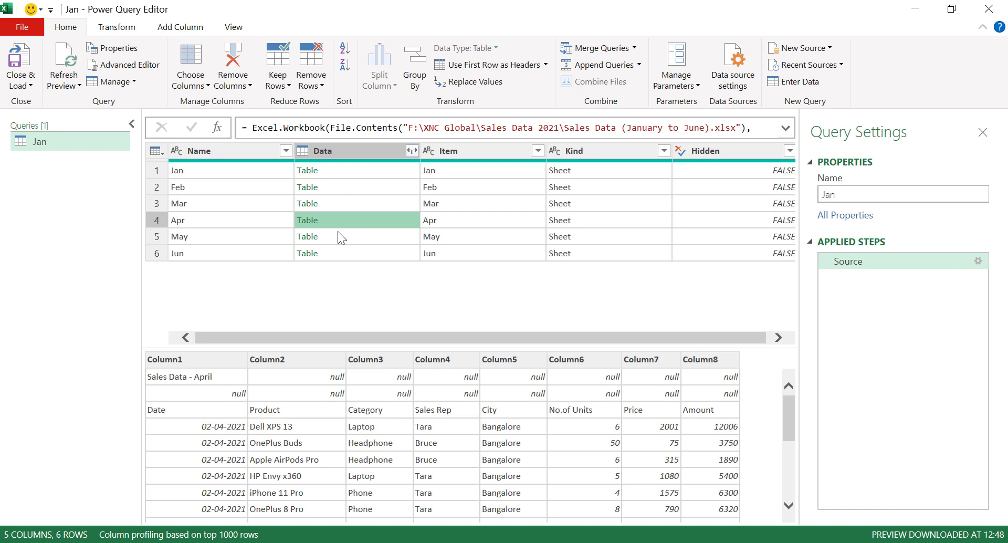
Step: Expand the Data column into Column1–Column8 without original column name prefixes
click(413, 151)
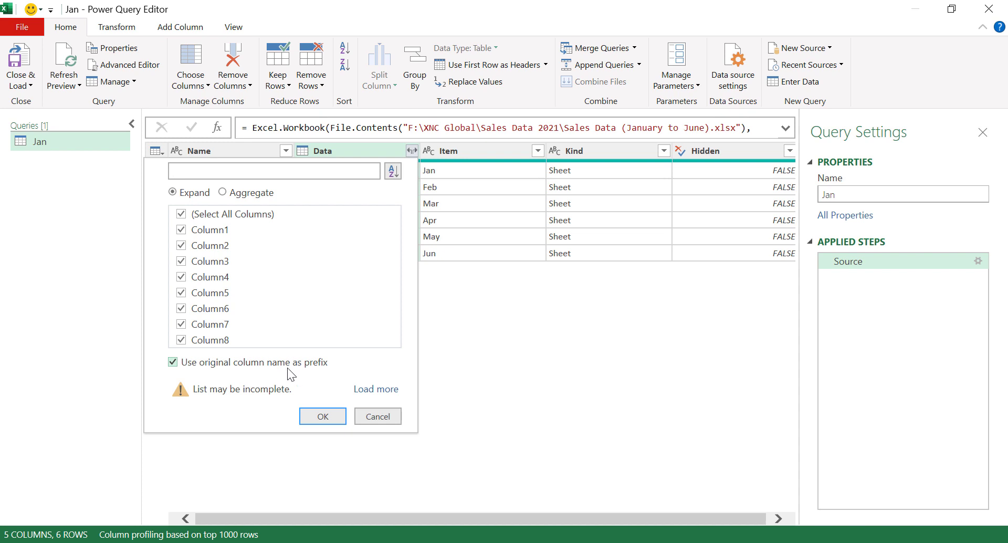
click(173, 362)
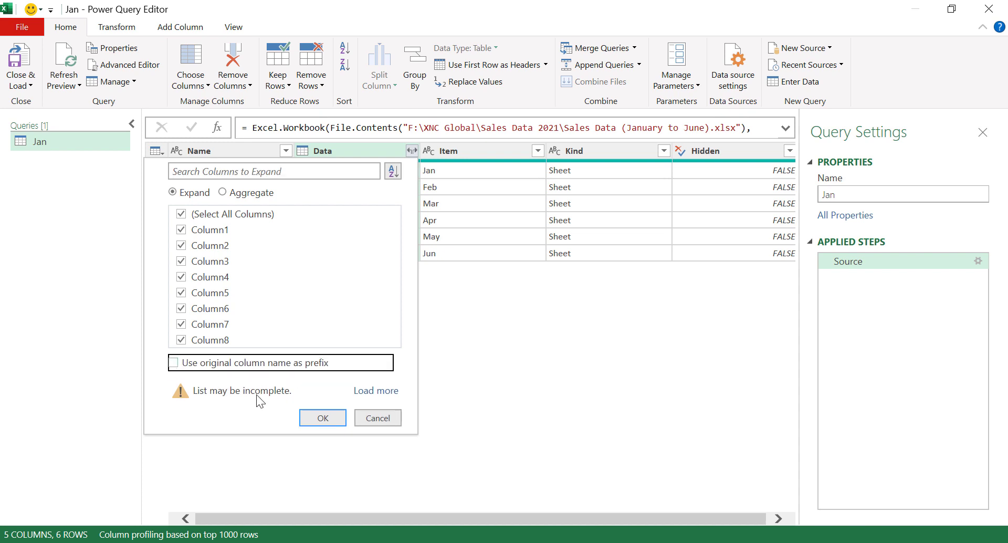
click(311, 420)
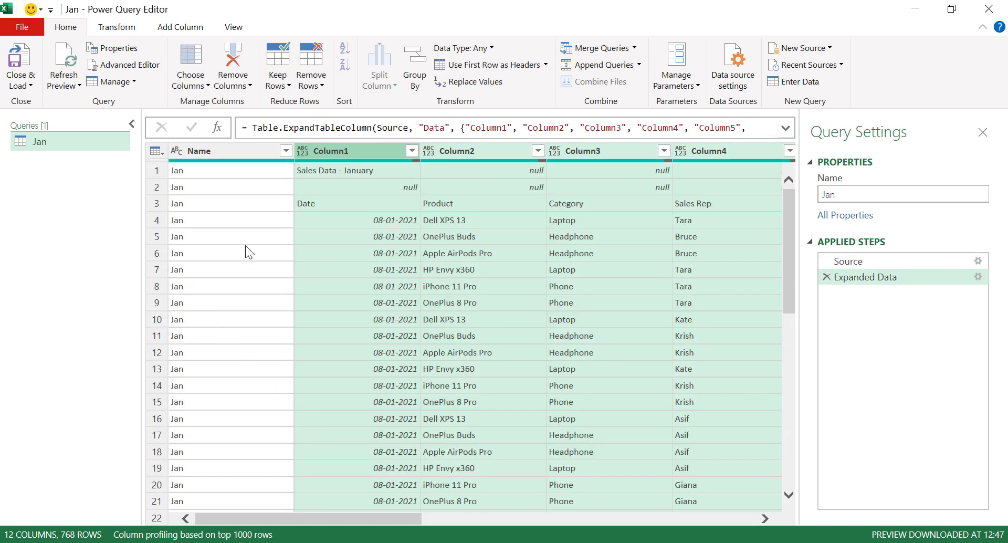
Step: Scroll through the 768 stacked rows to check the combined months
scroll(243, 291, down, 20)
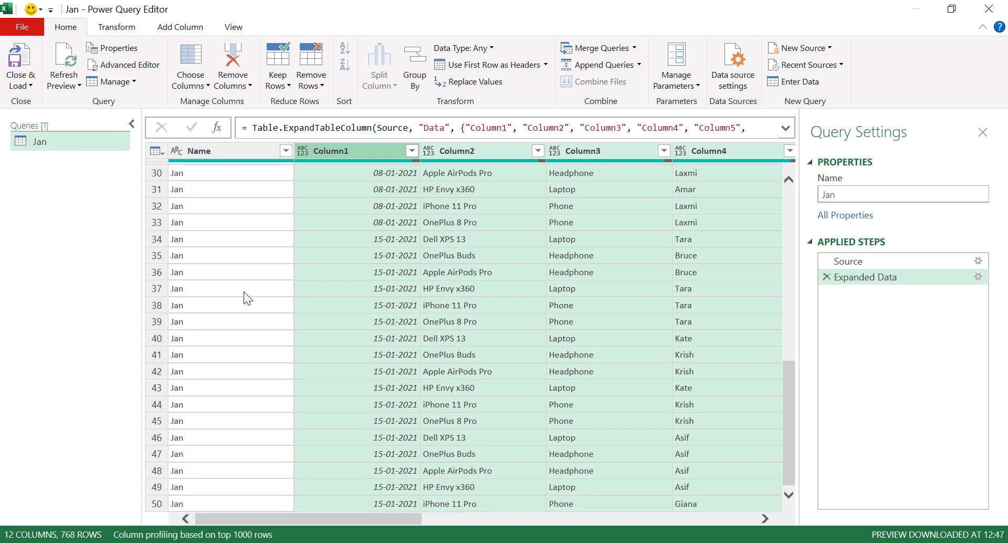
scroll(251, 324, down, 20)
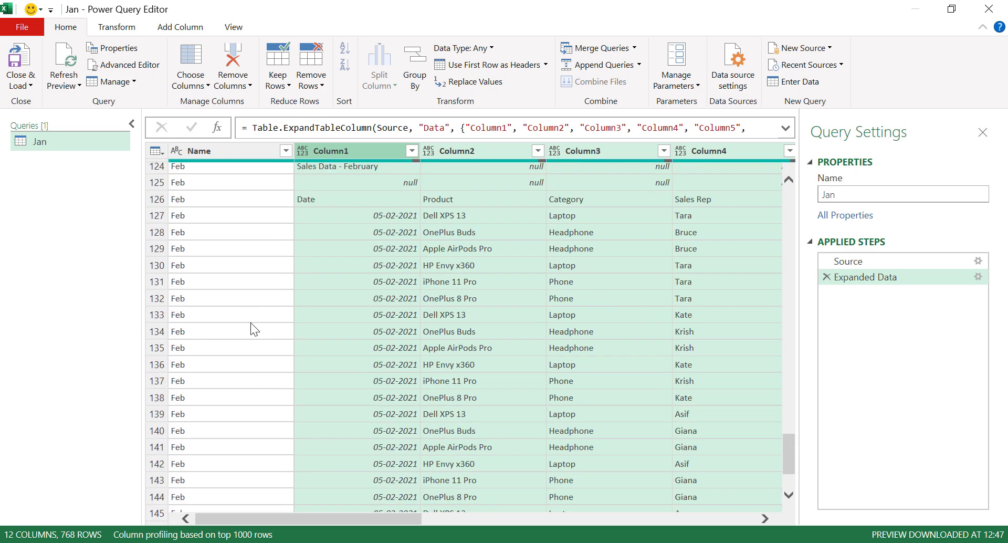
scroll(254, 342, down, 15)
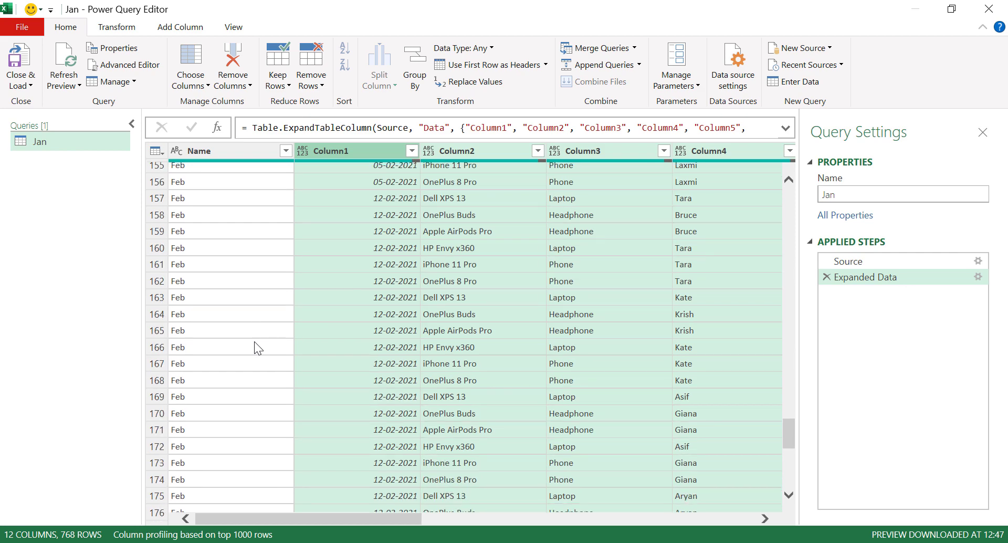
scroll(254, 342, down, 20)
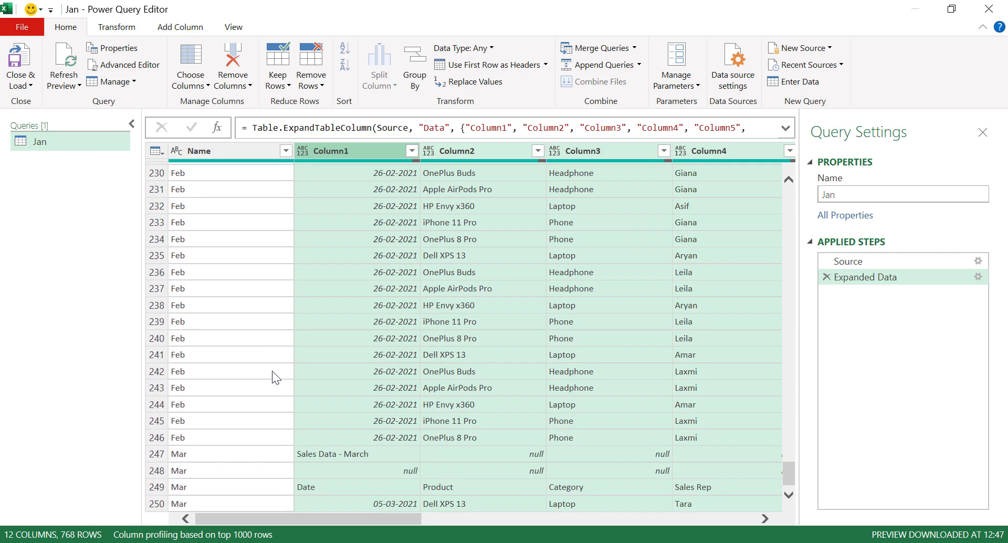
scroll(272, 370, down, 20)
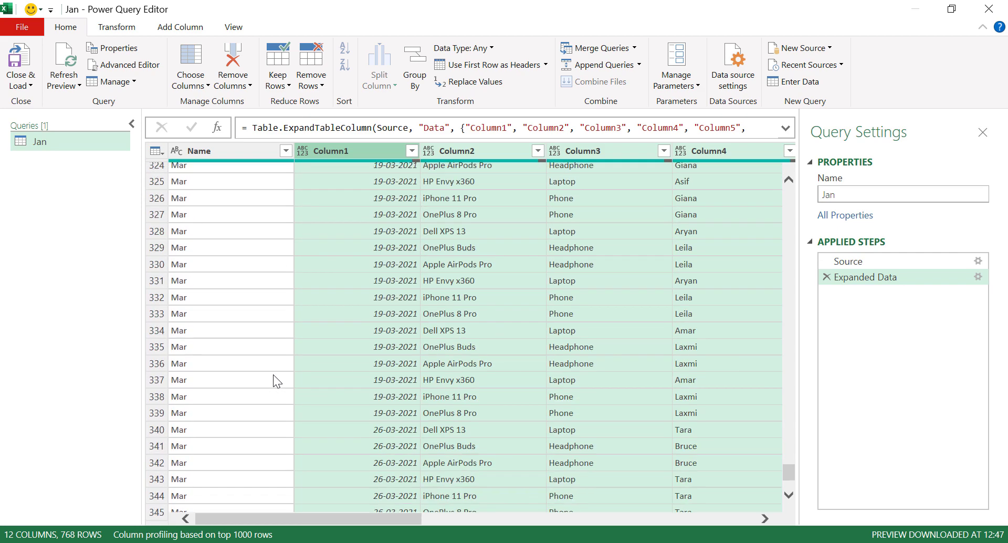
scroll(277, 388, down, 10)
scroll(277, 388, up, 8)
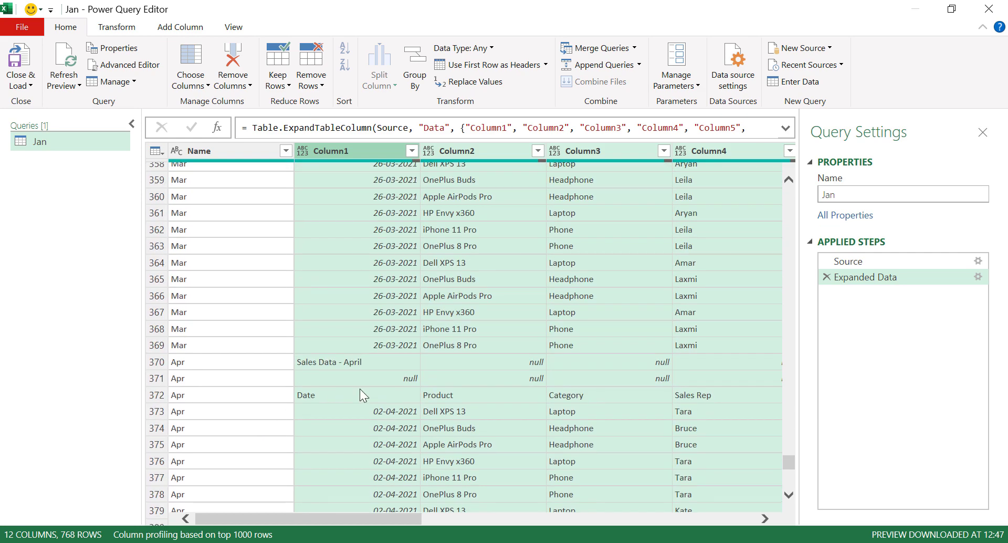
drag(791, 465, 790, 191)
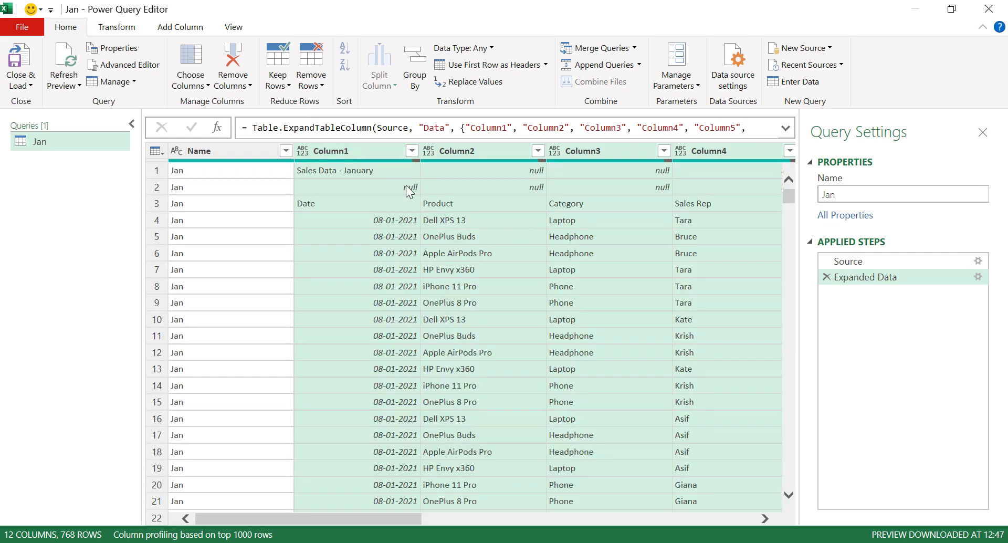
scroll(465, 407, down, 20)
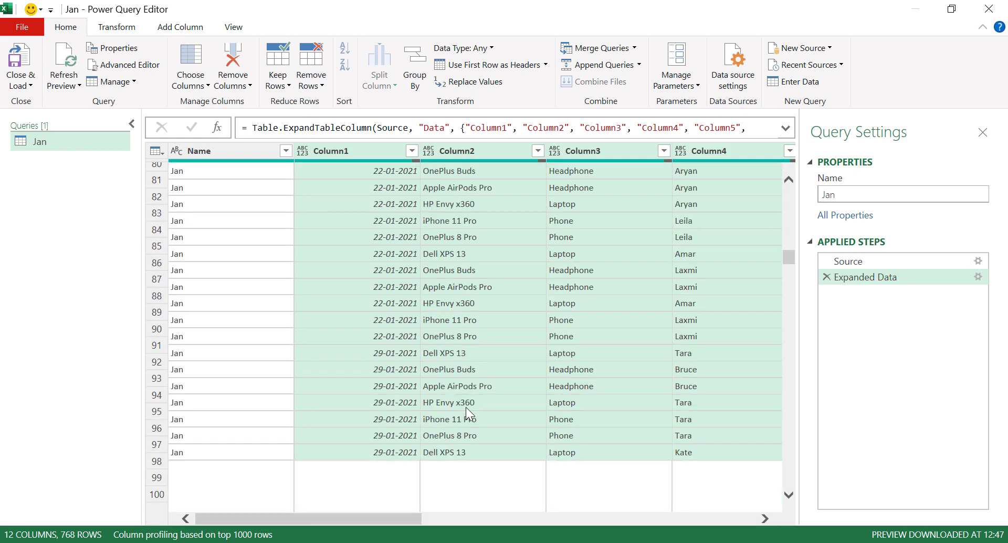
scroll(465, 407, down, 14)
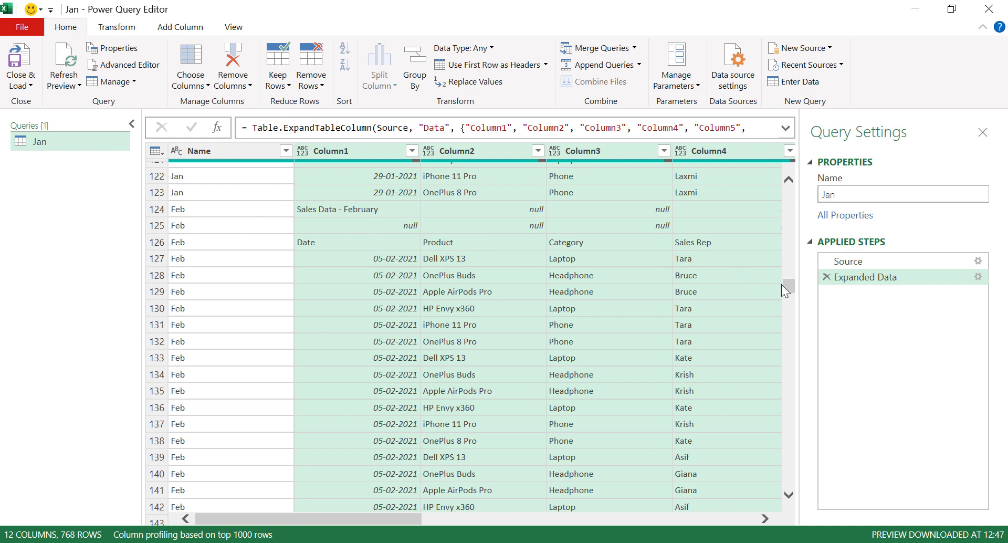
drag(786, 286, 786, 195)
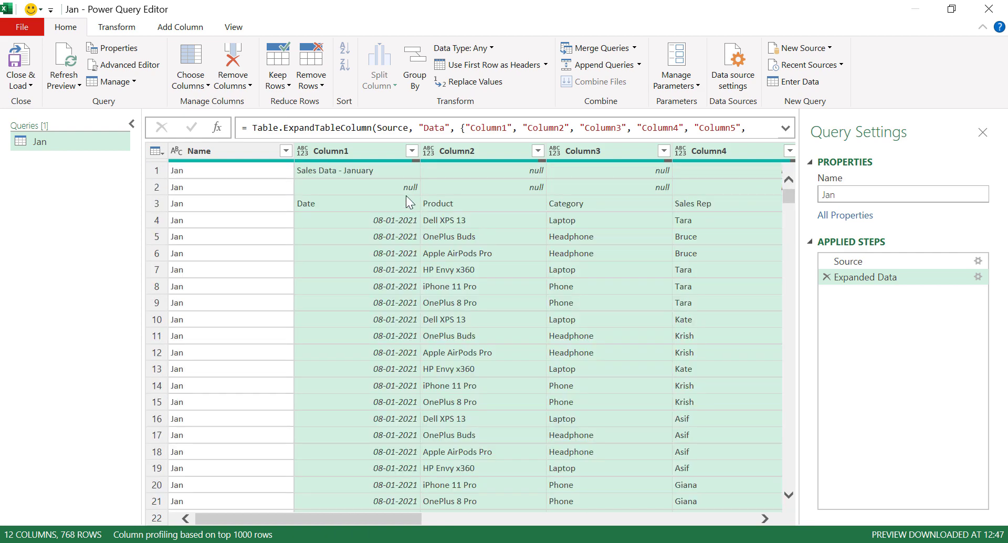
Step: Filter Column3 to exclude (null) values, leaving 756 rows
click(664, 151)
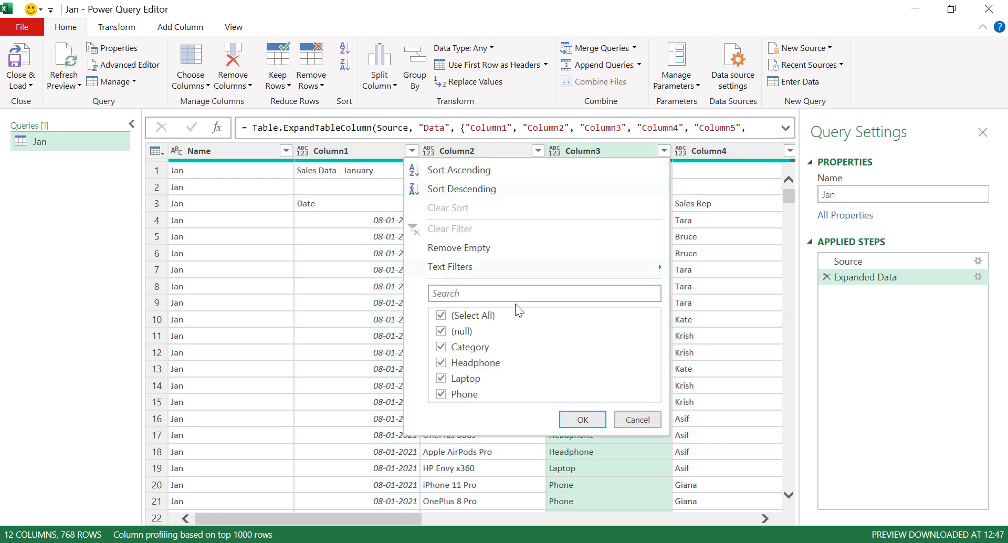
click(441, 331)
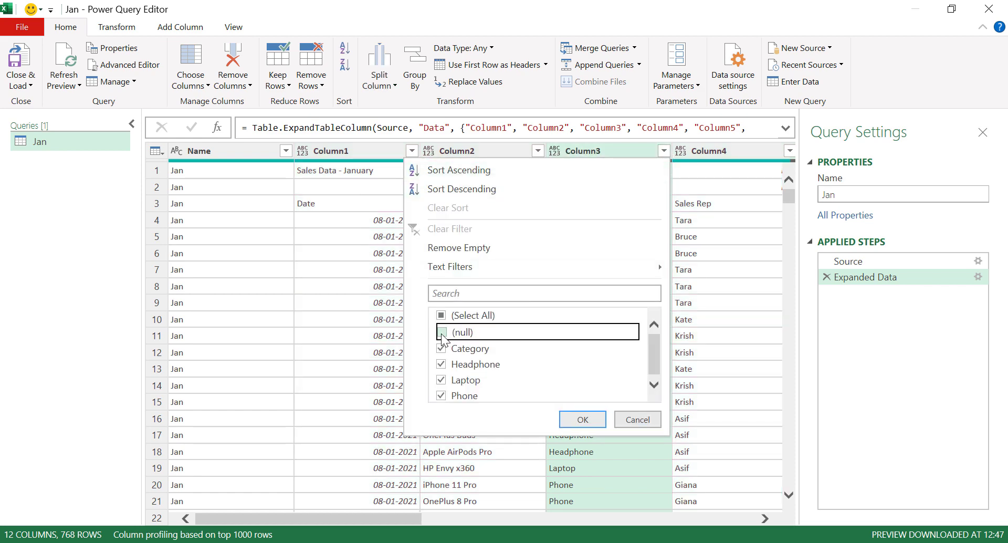
click(581, 418)
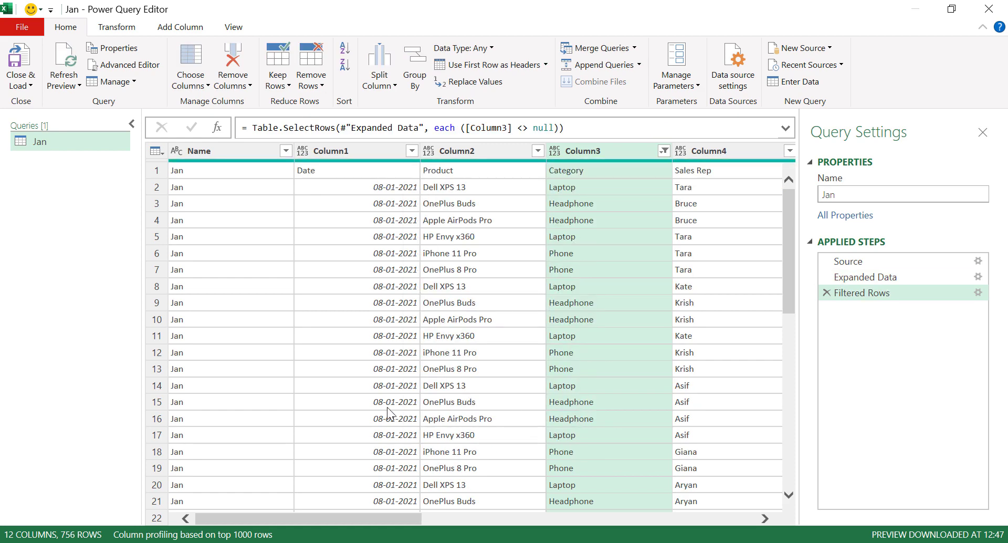
scroll(384, 401, down, 5)
scroll(383, 401, up, 5)
click(480, 66)
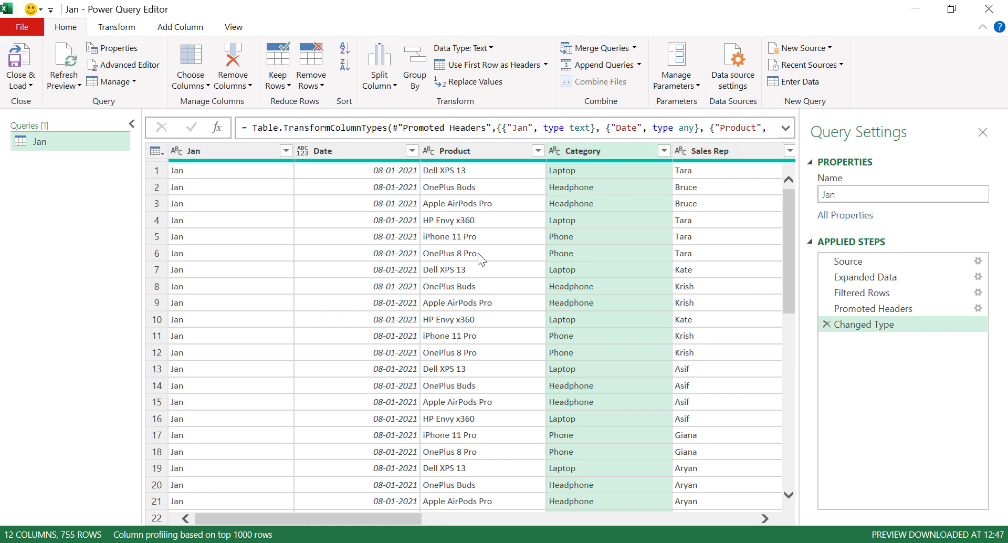
scroll(390, 239, down, 19)
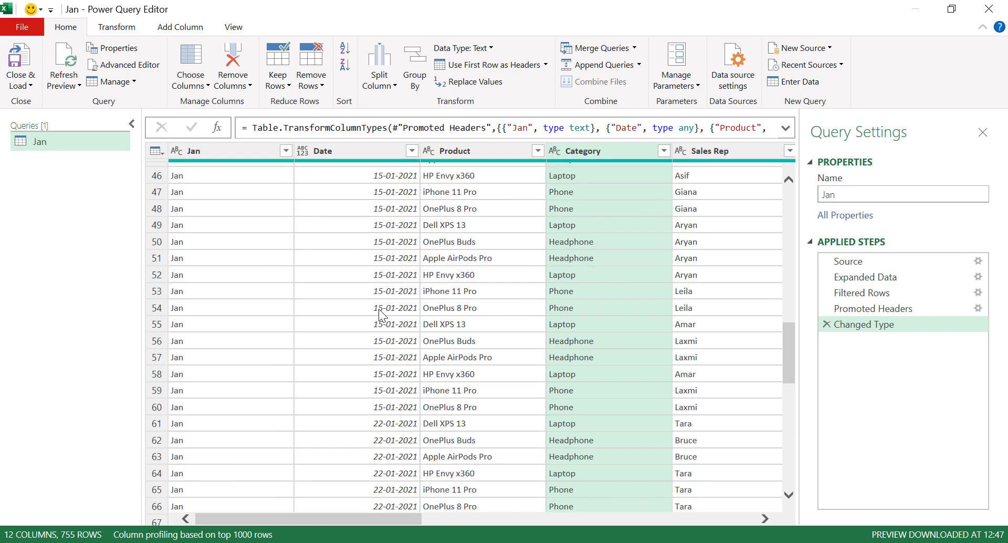
scroll(379, 313, down, 18)
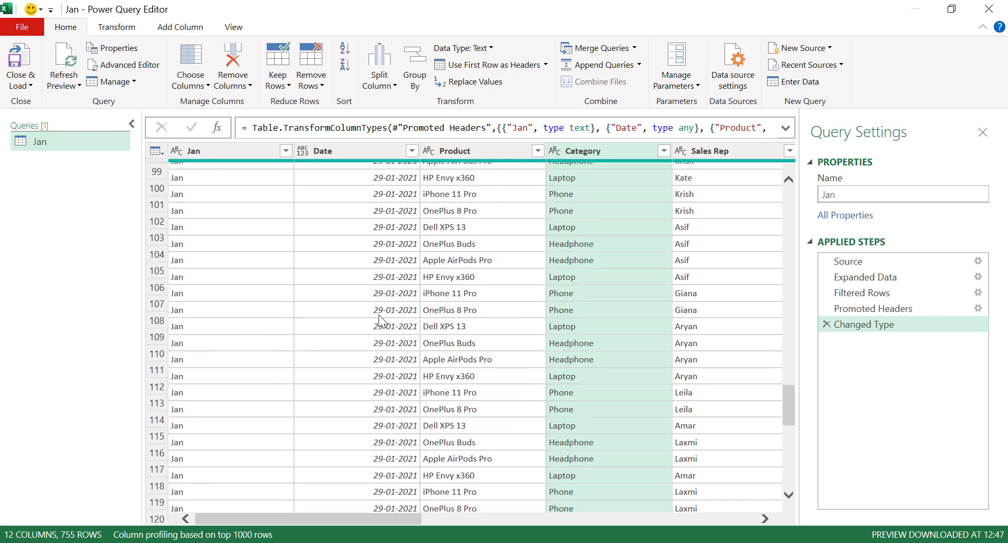
scroll(332, 281, down, 20)
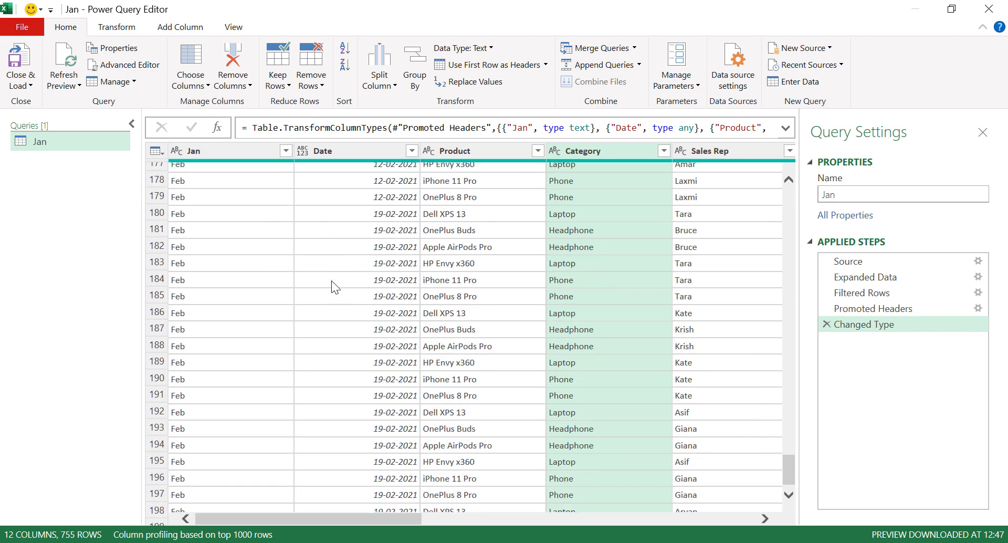
scroll(332, 283, down, 13)
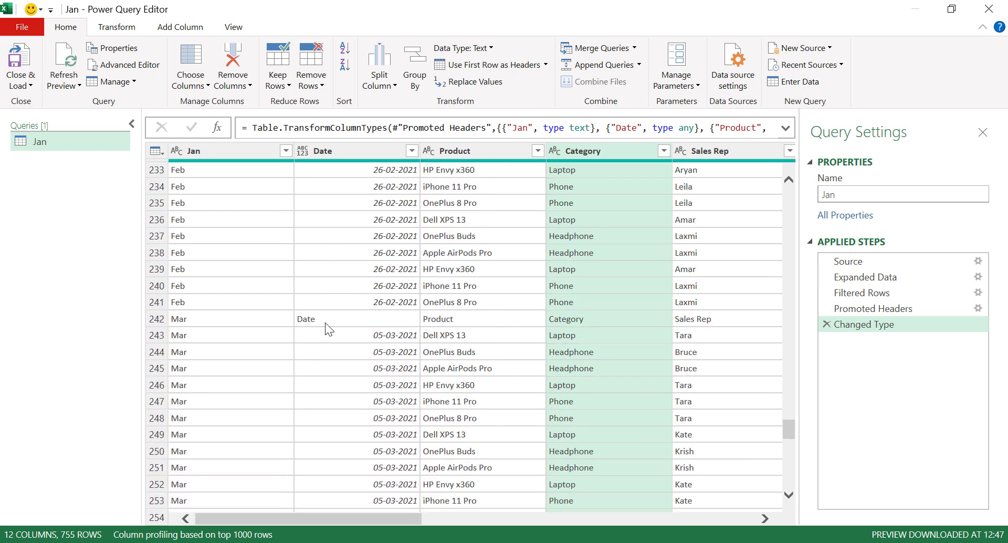
scroll(345, 359, down, 20)
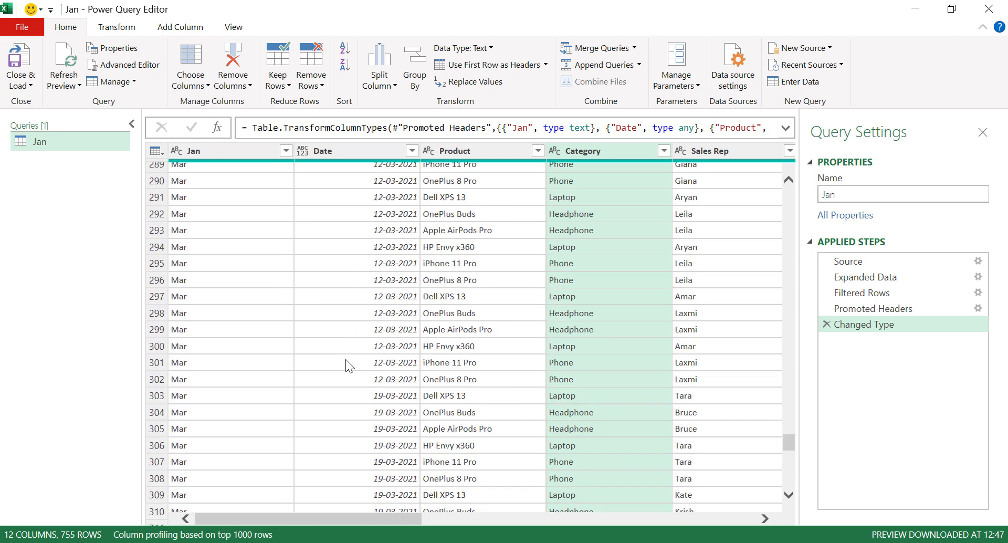
scroll(345, 359, up, 4)
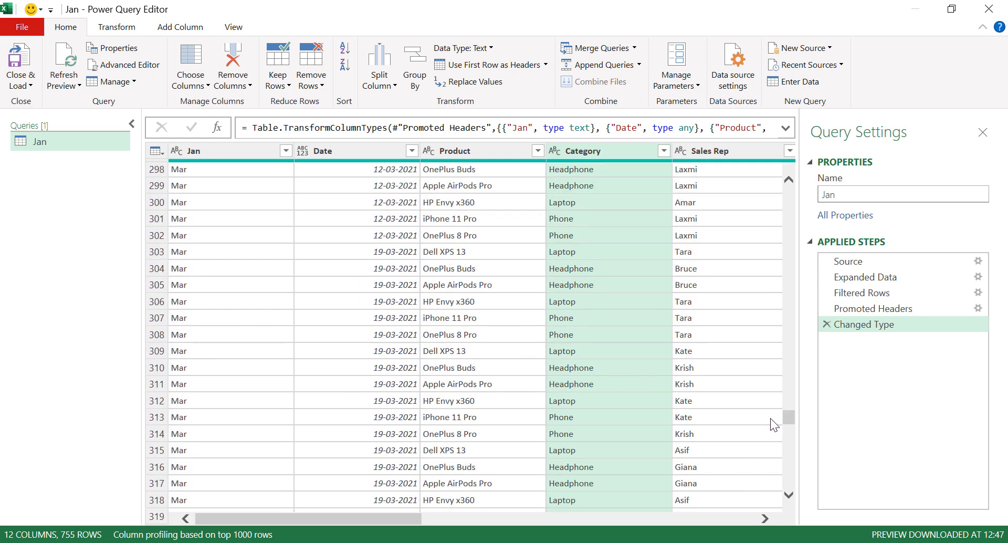
drag(790, 418, 781, 181)
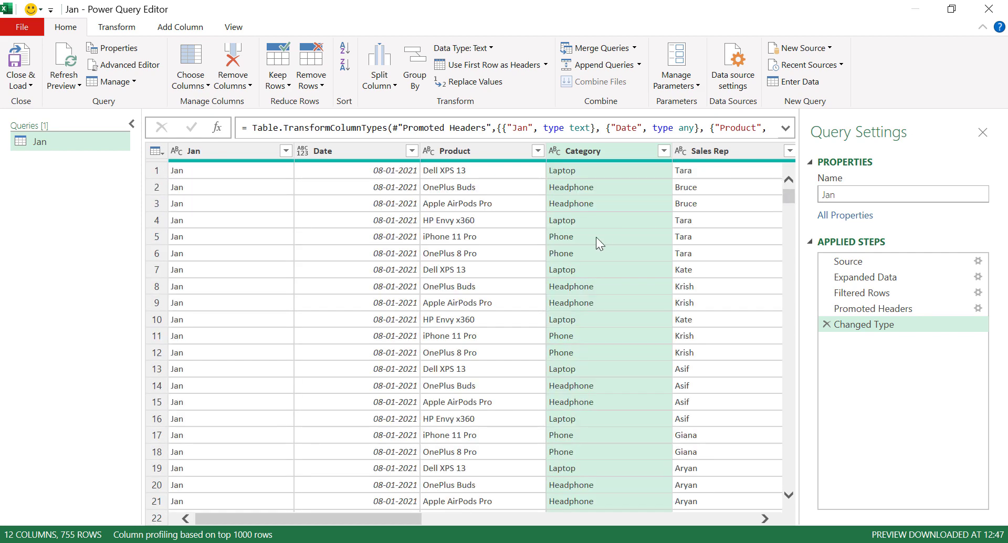
Step: Filter out rows where Product equals 'Product', leaving 750 rows
click(538, 151)
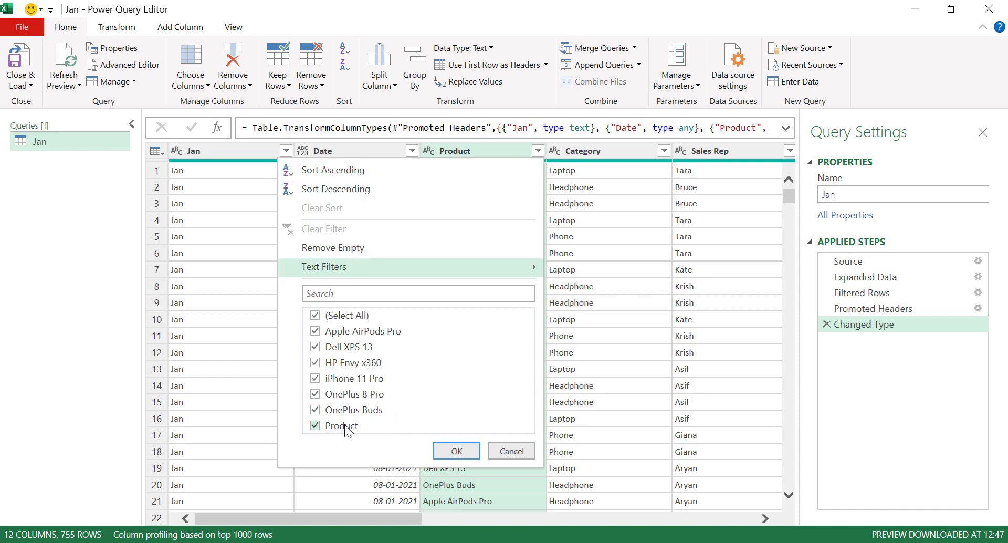
click(316, 426)
click(440, 452)
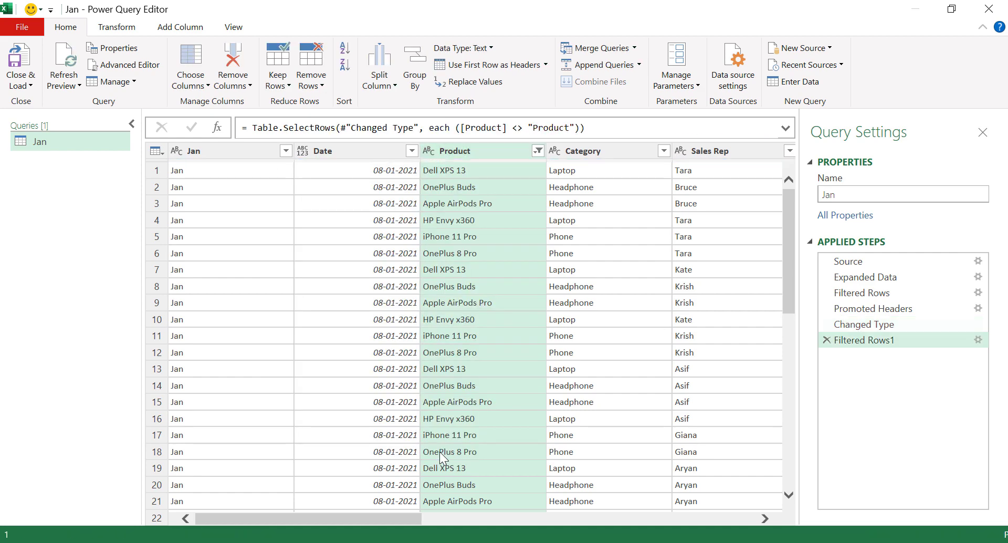
scroll(488, 335, down, 10)
scroll(489, 353, down, 20)
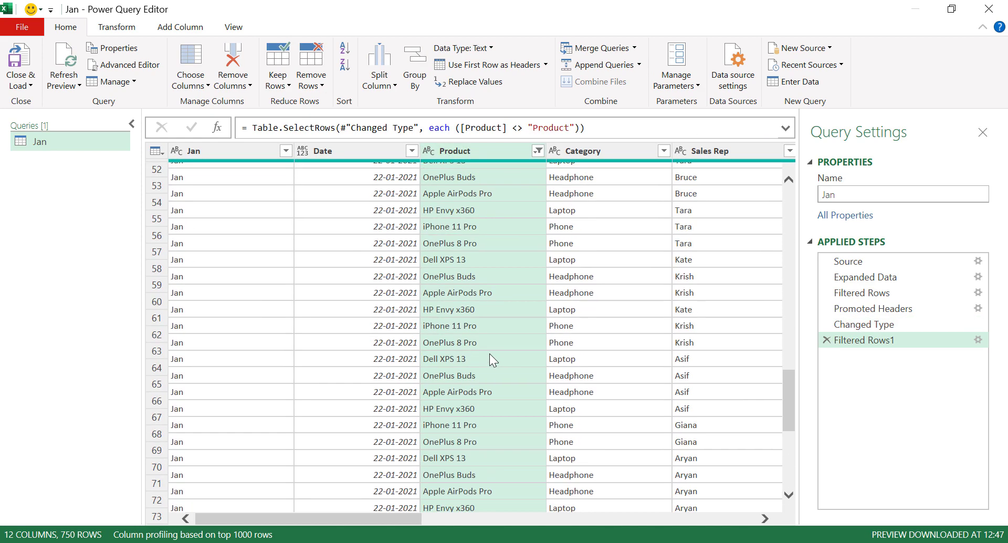
scroll(489, 354, up, 2)
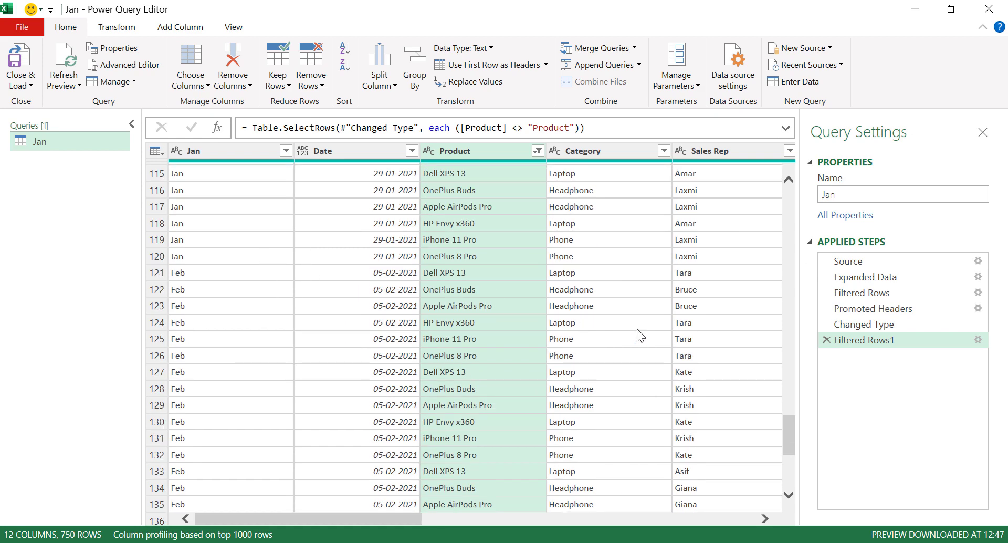
drag(780, 430, 779, 184)
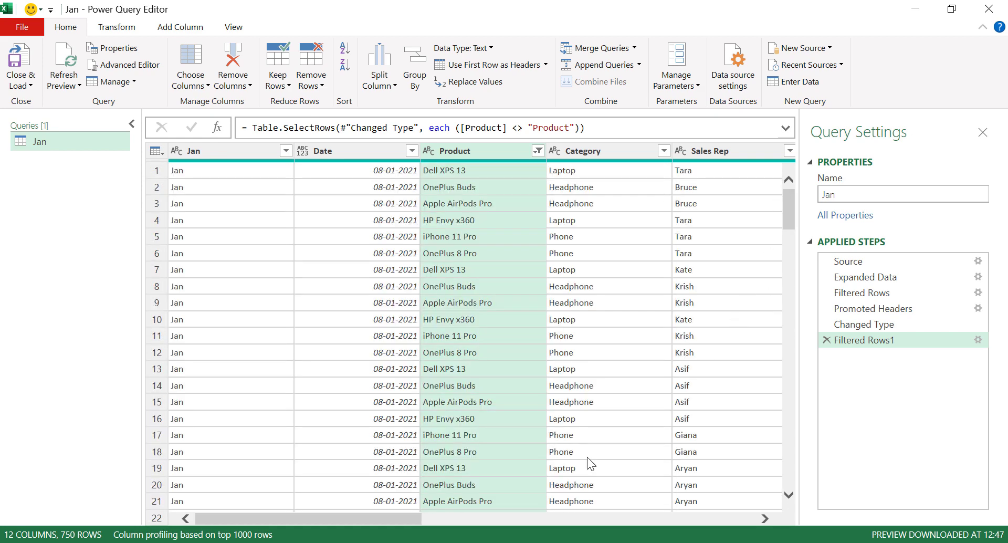
drag(381, 516, 737, 527)
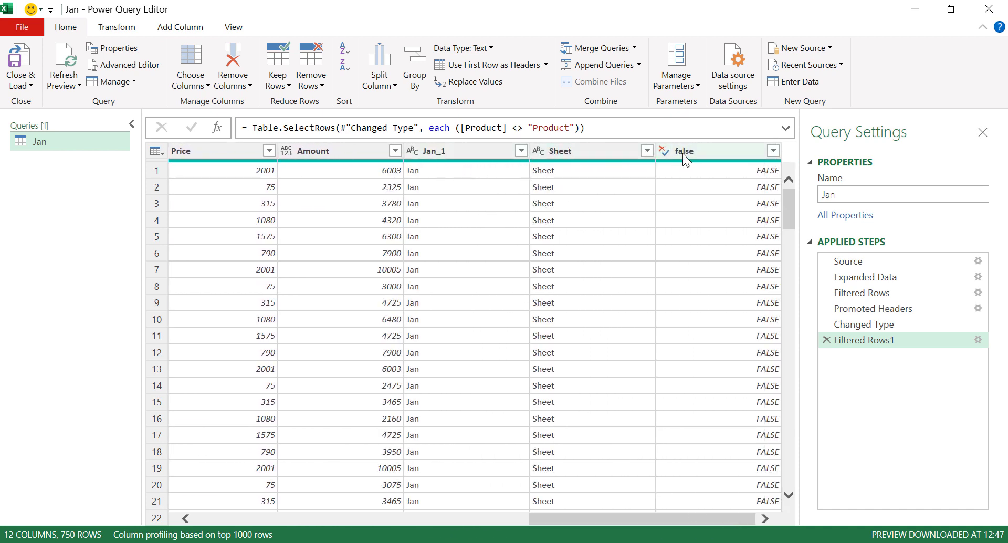
Step: Remove the Jan_1 column, then the Sheet and false columns together, leaving 9 columns and 750 rows
right_click(459, 150)
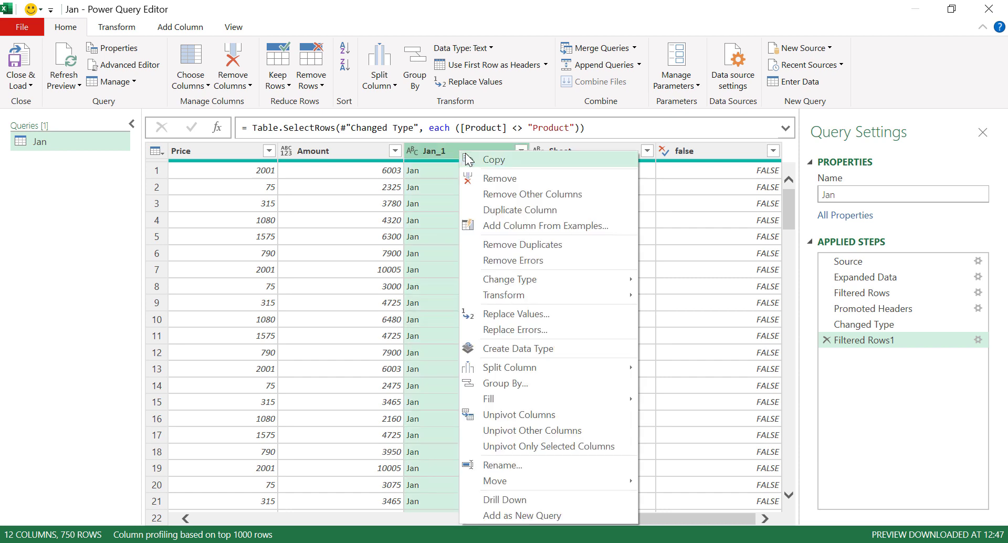
click(497, 182)
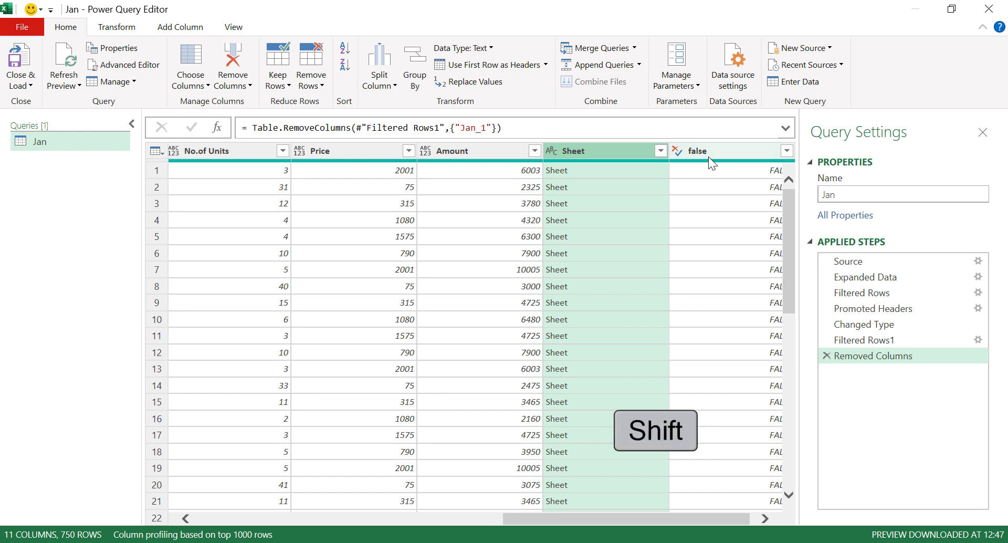
shift+click(724, 152)
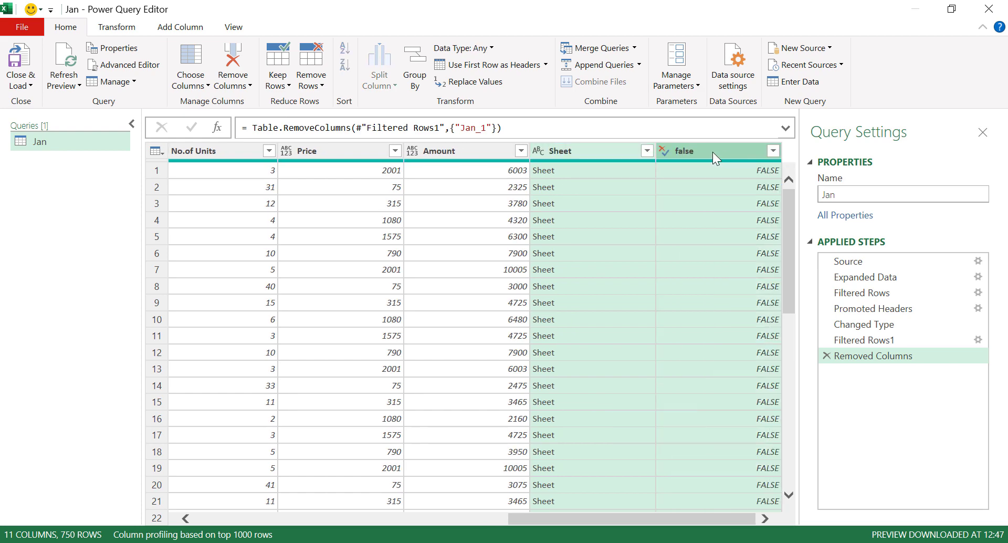
right_click(712, 153)
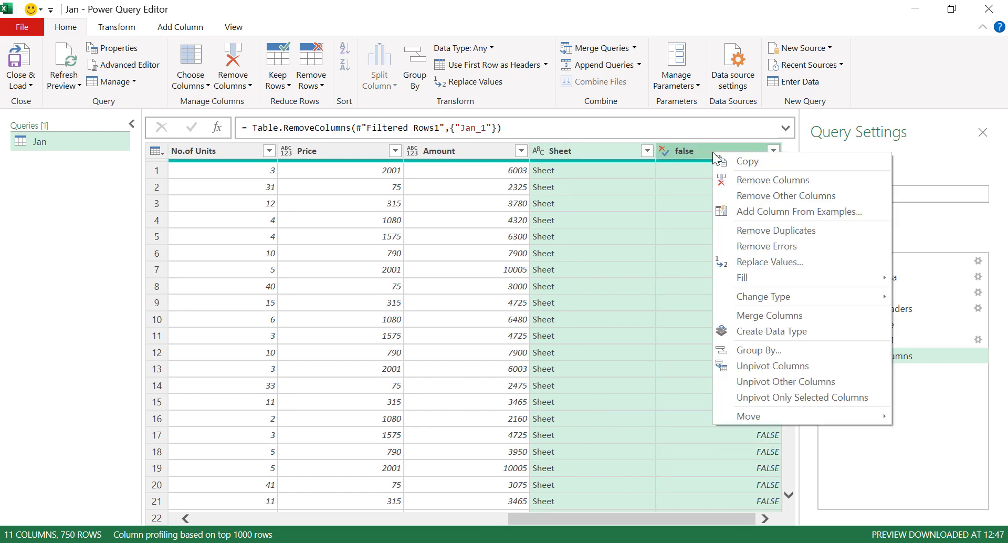
click(756, 181)
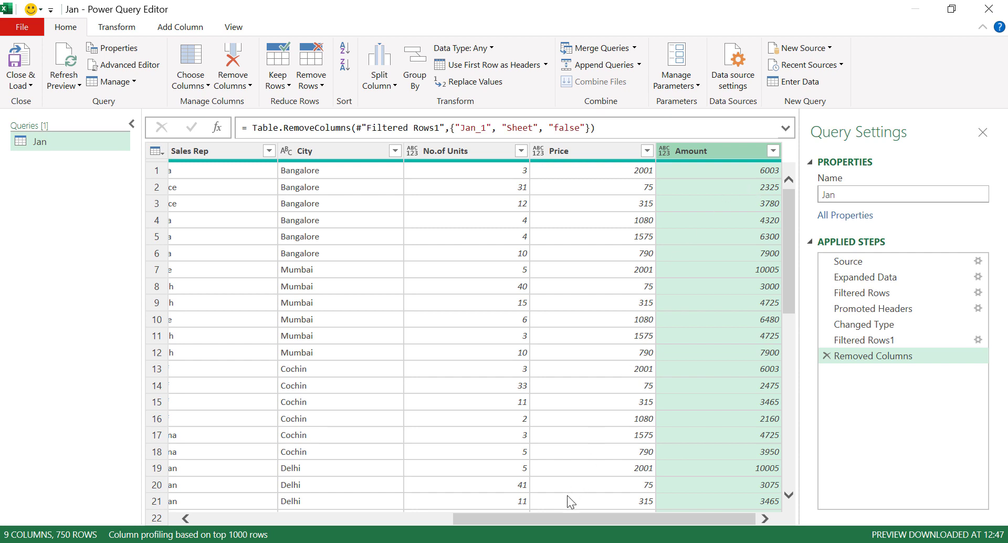
drag(567, 519, 276, 512)
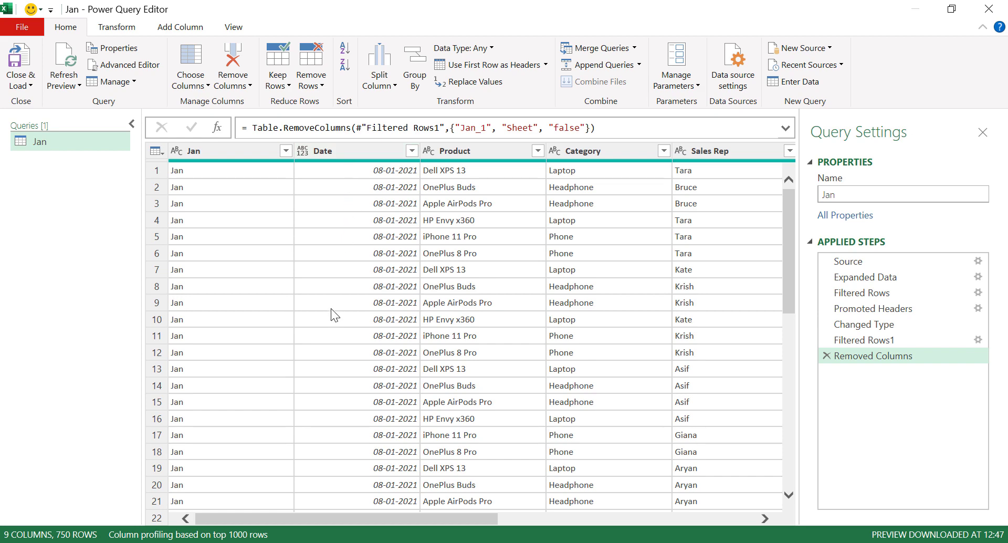
scroll(357, 333, down, 10)
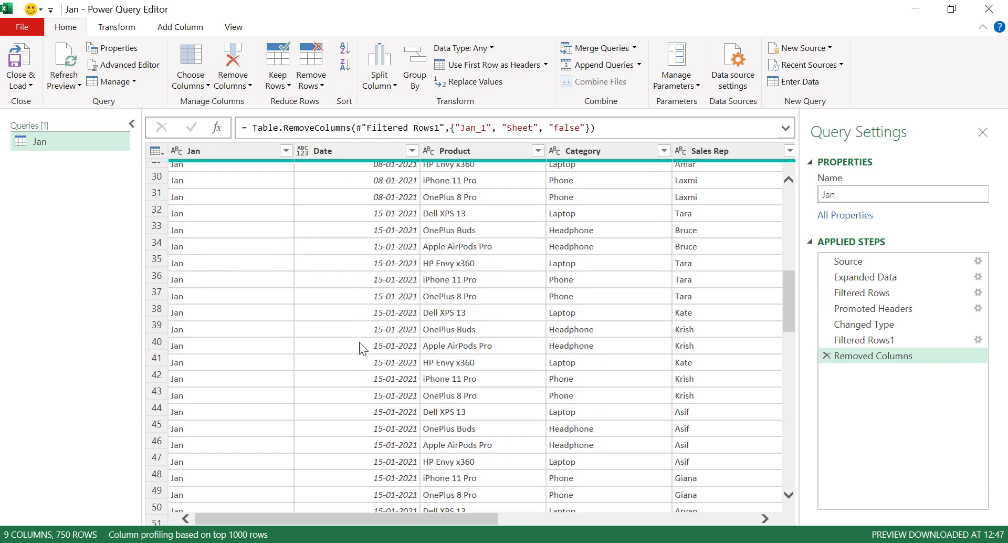
scroll(360, 344, up, 8)
scroll(359, 343, up, 2)
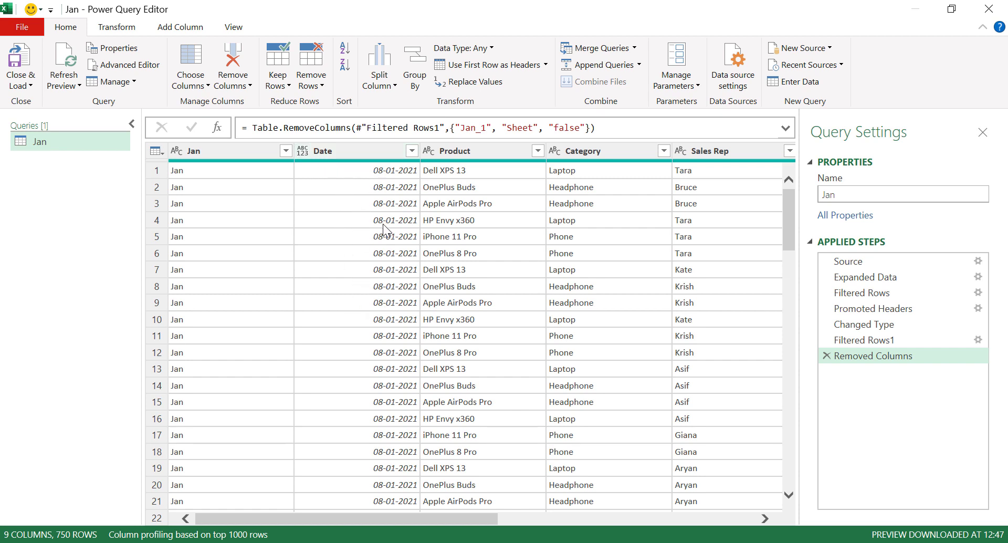
Step: Set Date to Date, No.of Units to Whole Number, and Price and Amount to Currency
click(303, 150)
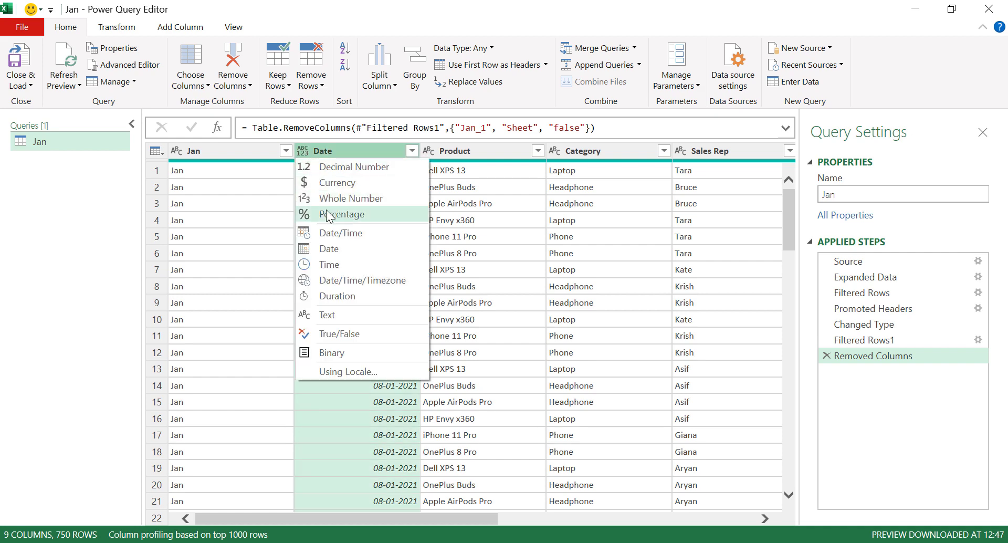
click(352, 251)
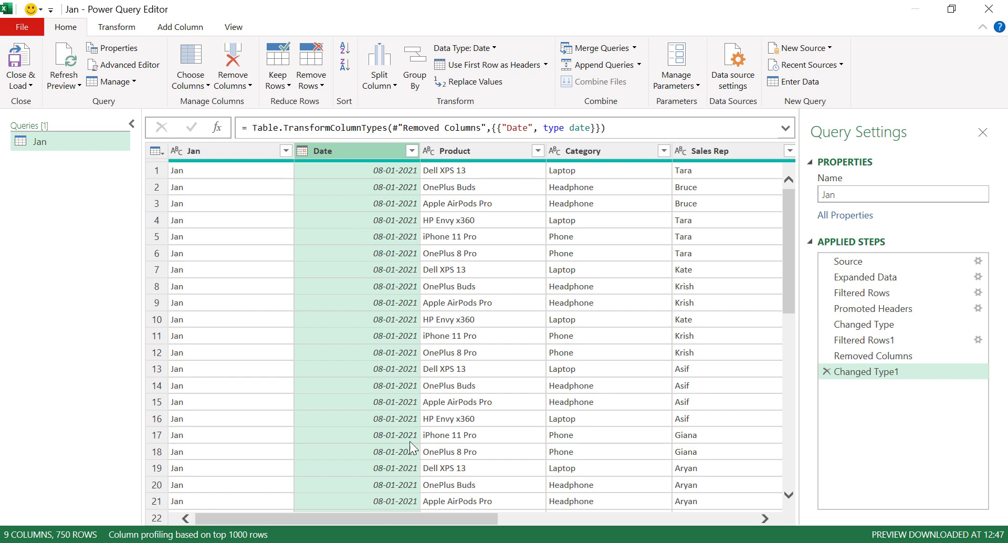
drag(445, 518, 734, 510)
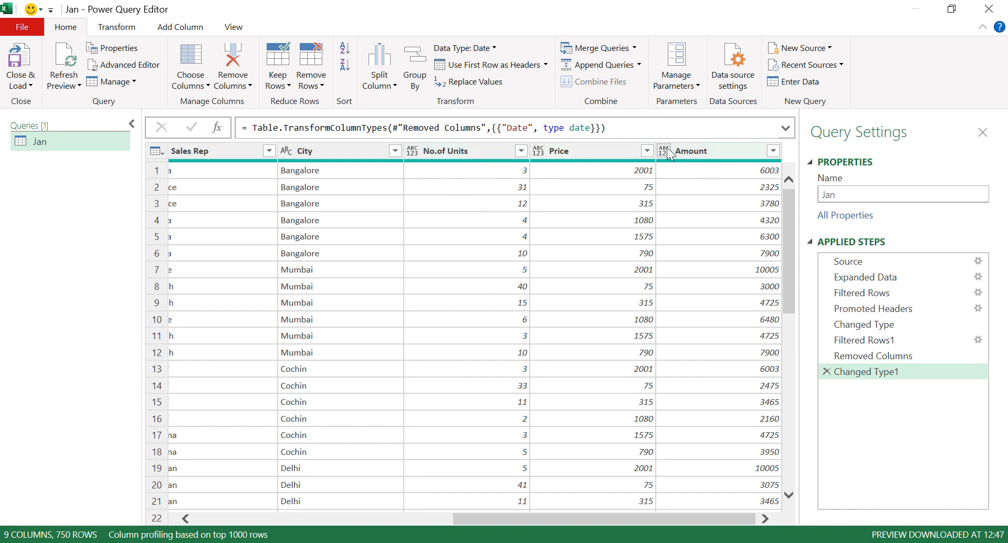
click(416, 152)
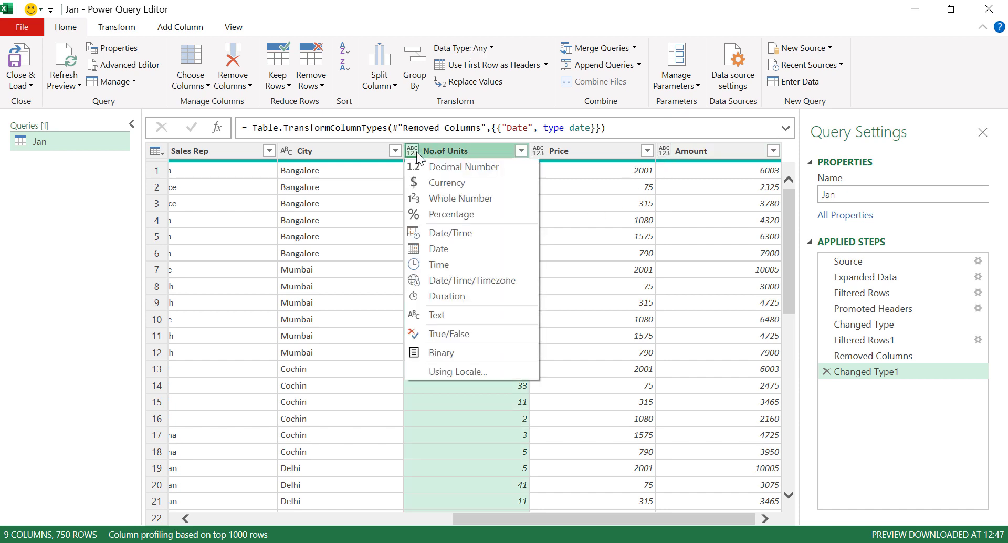
click(451, 199)
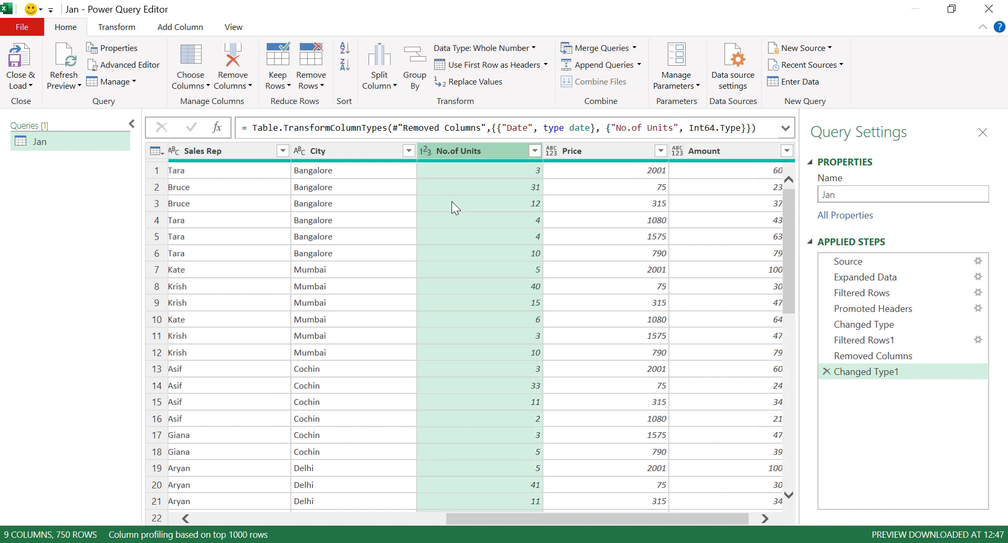
click(550, 152)
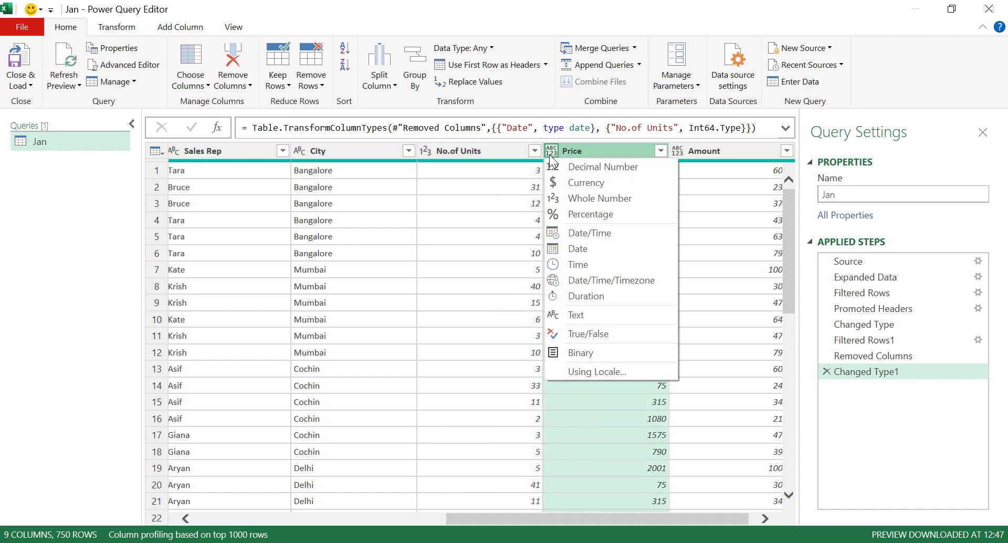
click(587, 183)
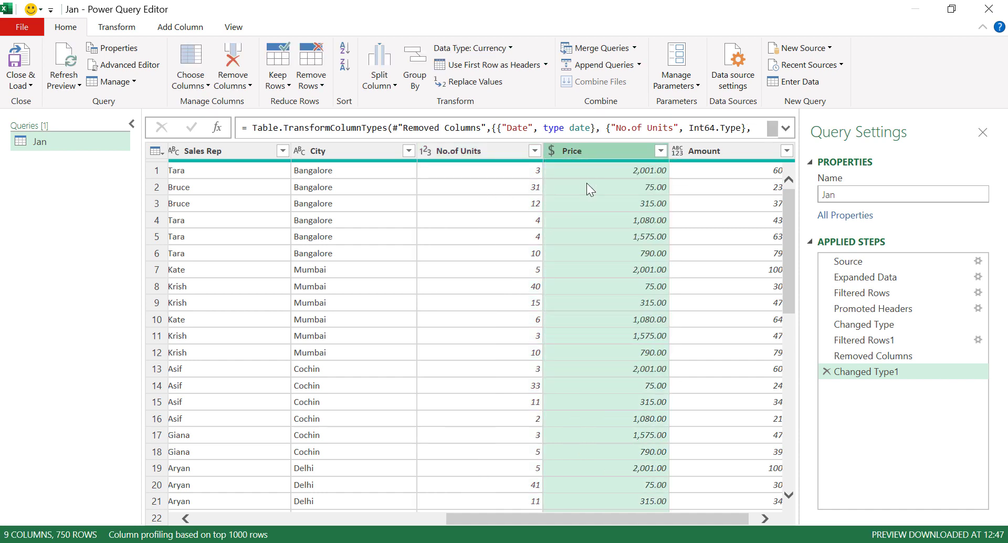
click(765, 518)
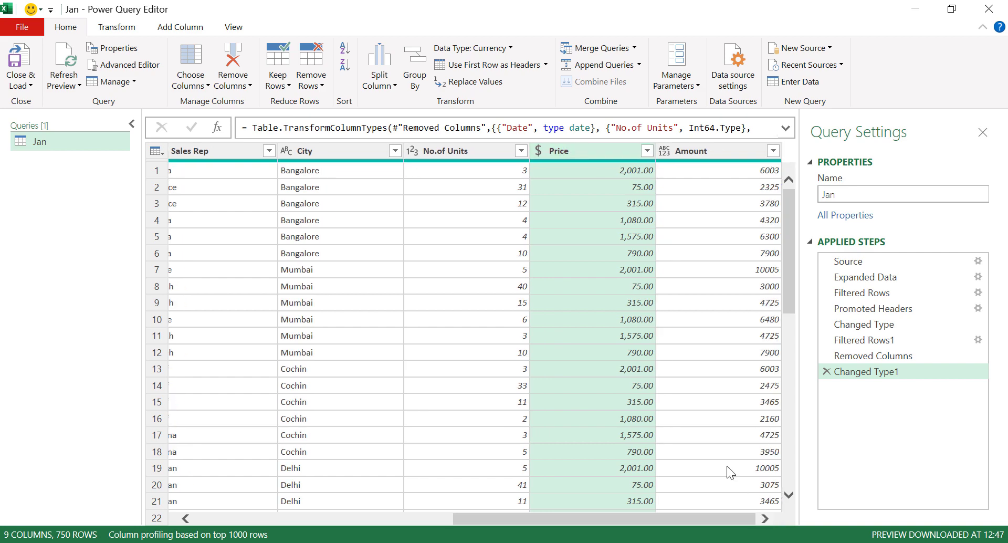
click(663, 151)
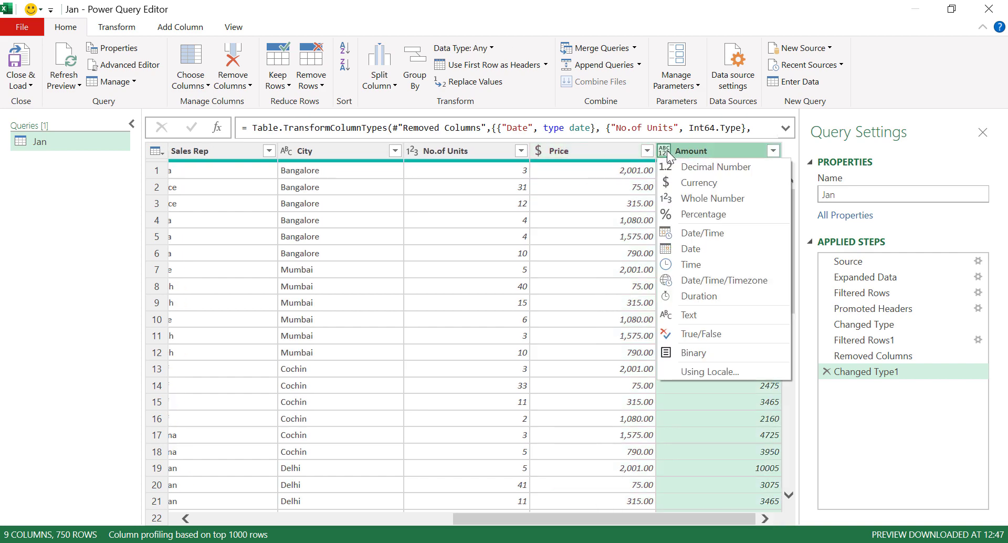
click(681, 183)
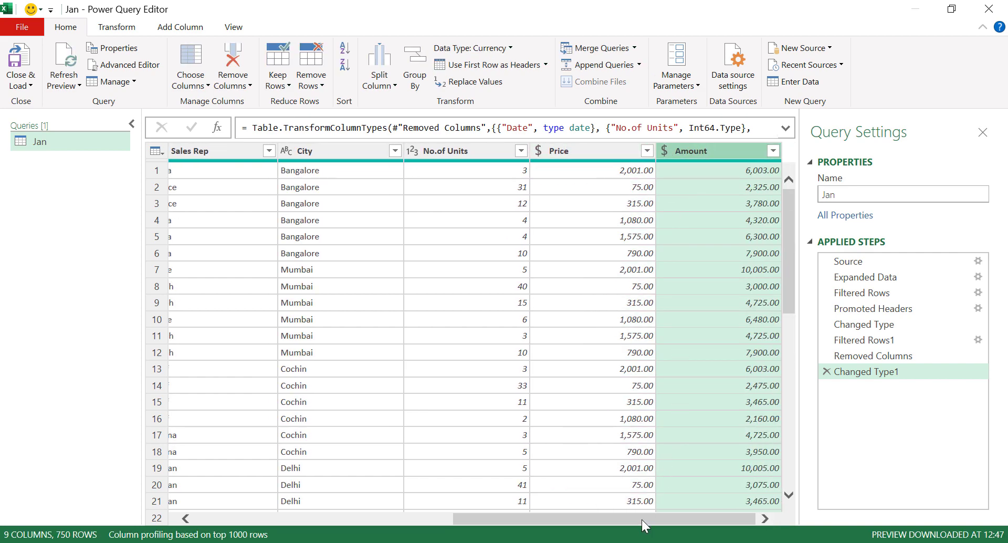
drag(642, 519, 309, 498)
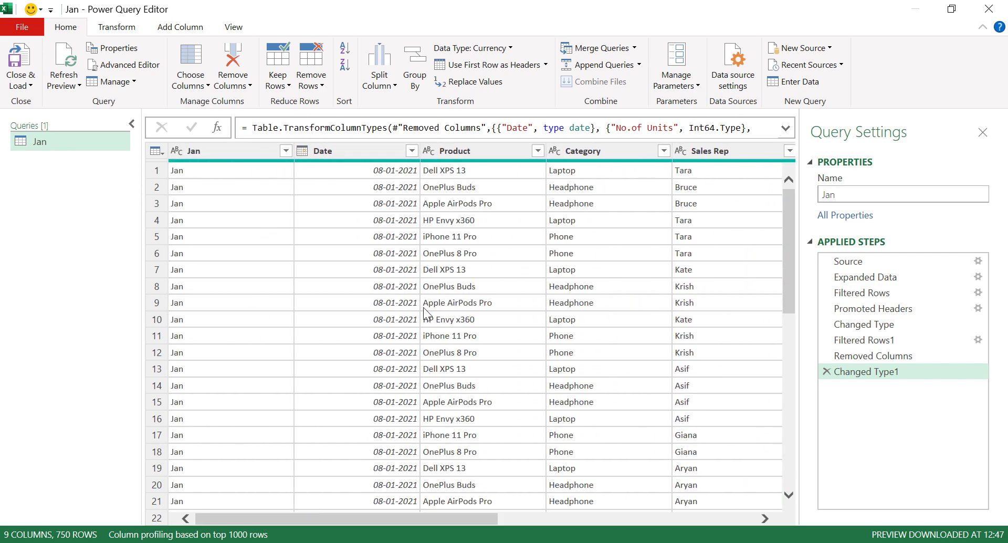
click(27, 68)
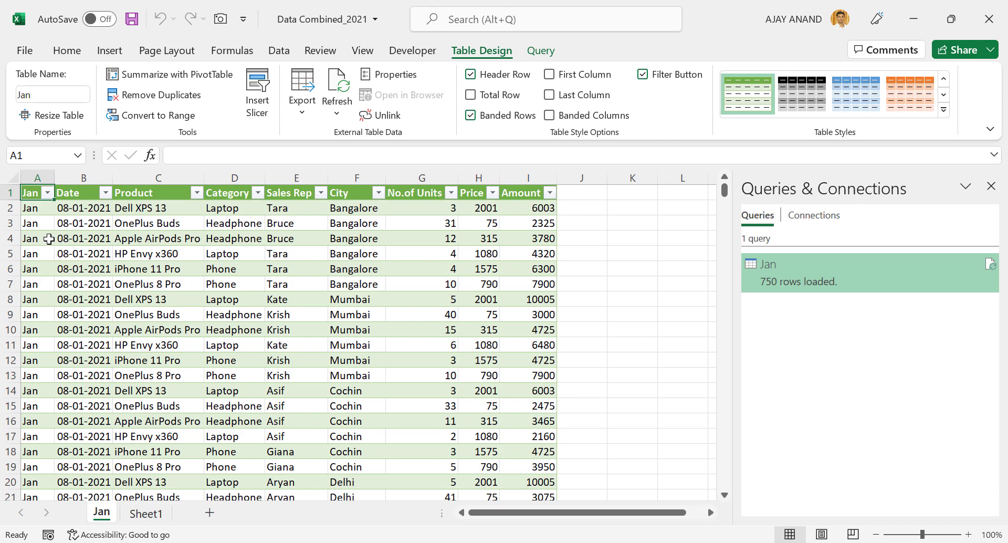
scroll(47, 314, down, 10)
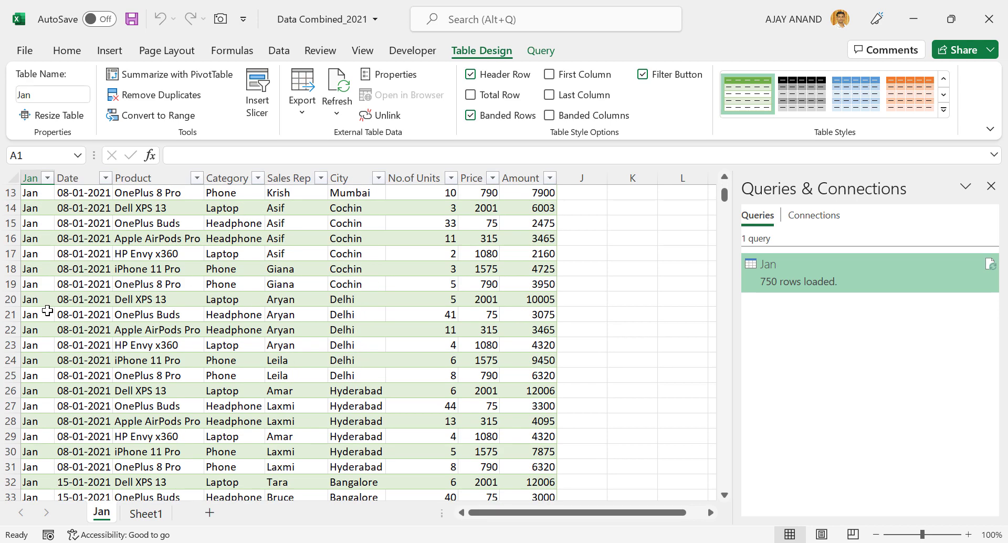
scroll(47, 314, down, 20)
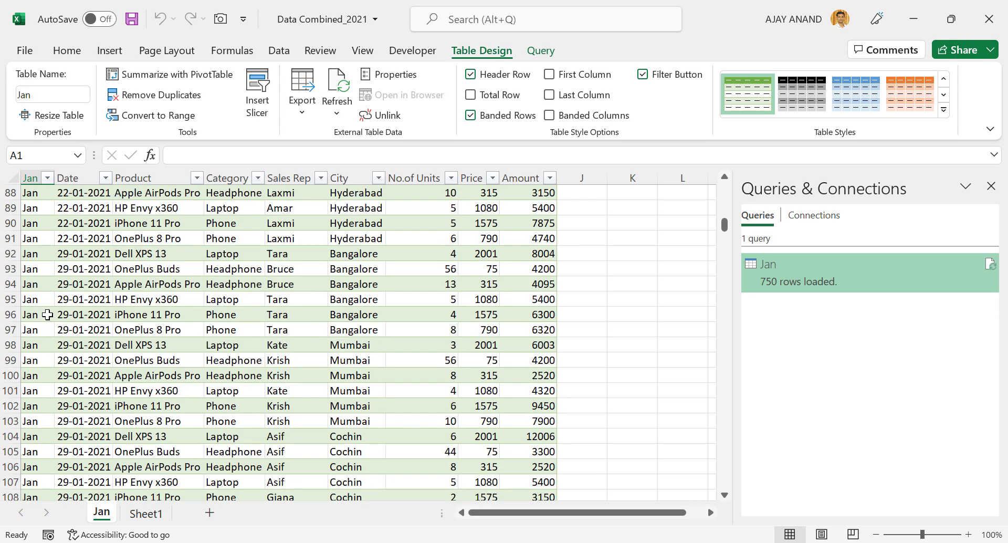
scroll(47, 314, down, 20)
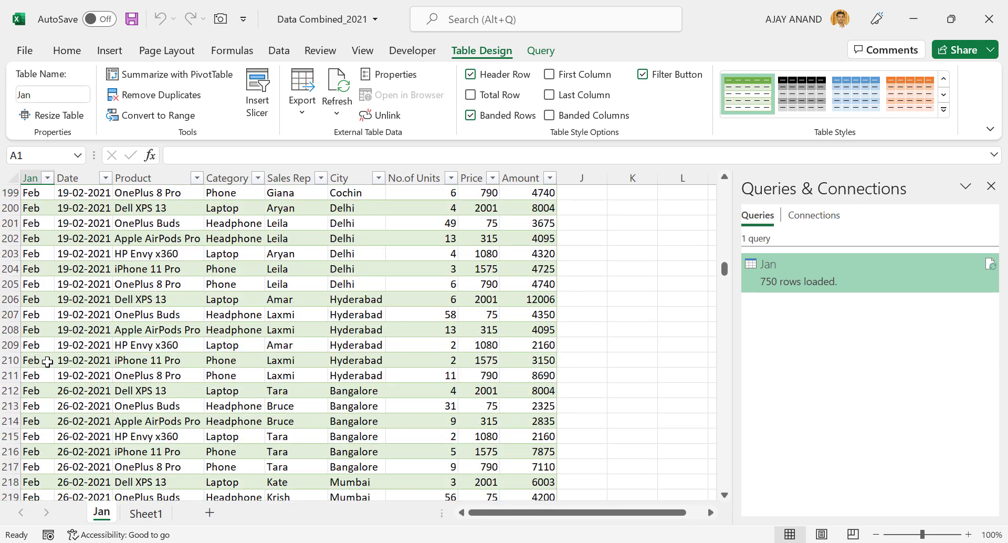
scroll(47, 361, down, 20)
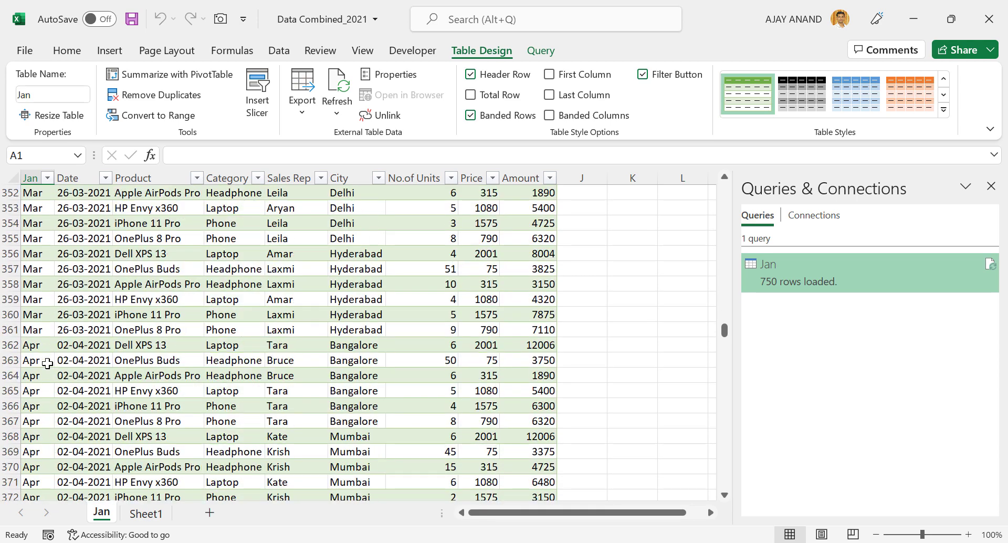
scroll(47, 369, down, 20)
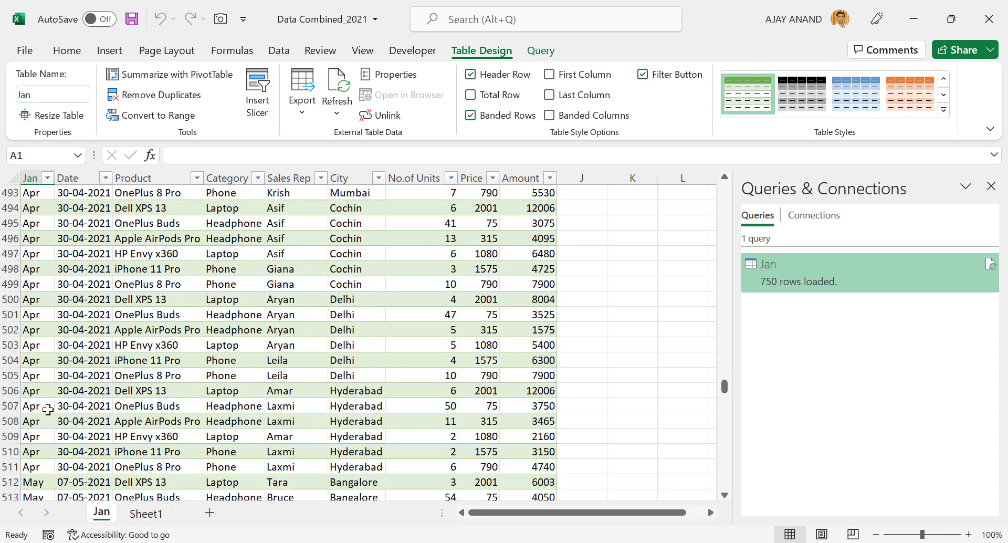
scroll(48, 410, up, 4)
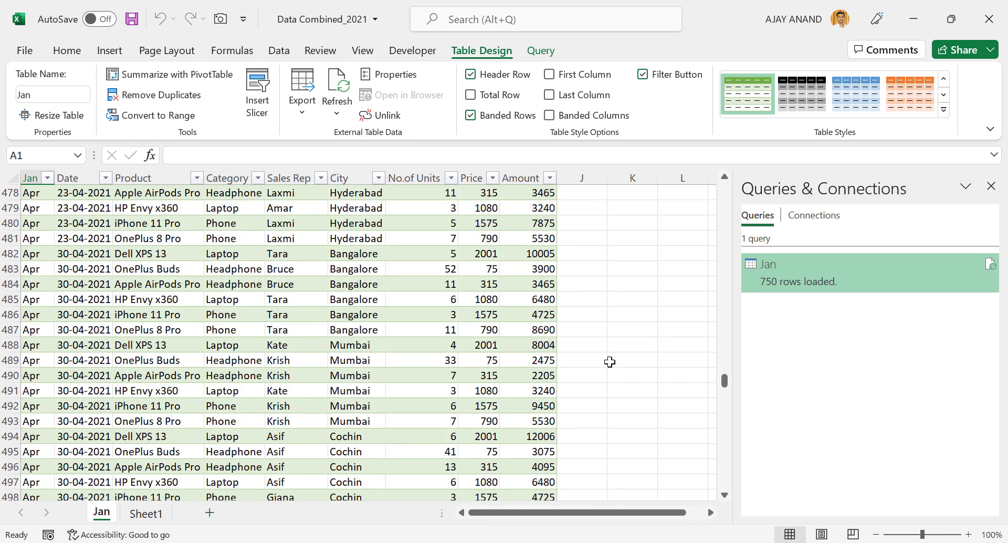
drag(725, 381, 702, 198)
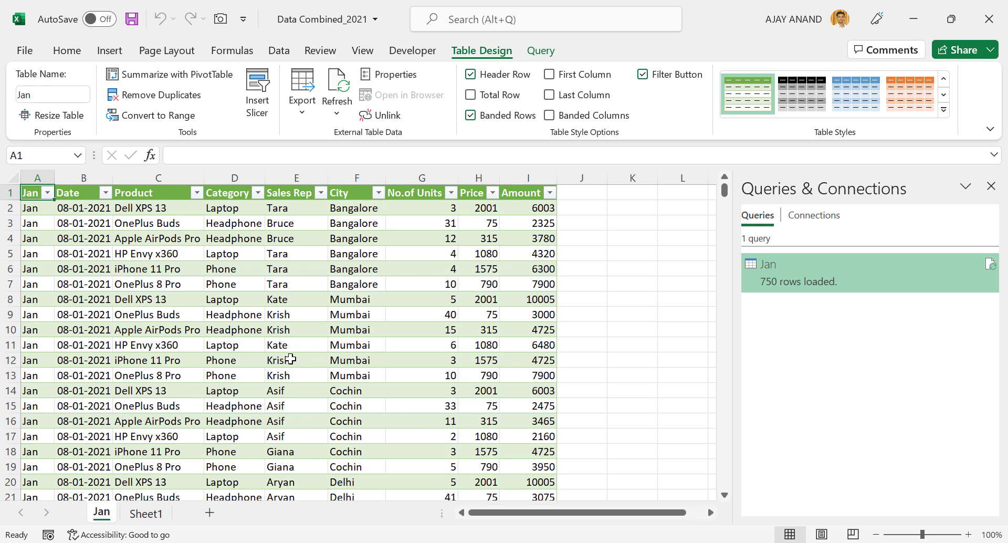
scroll(45, 324, down, 6)
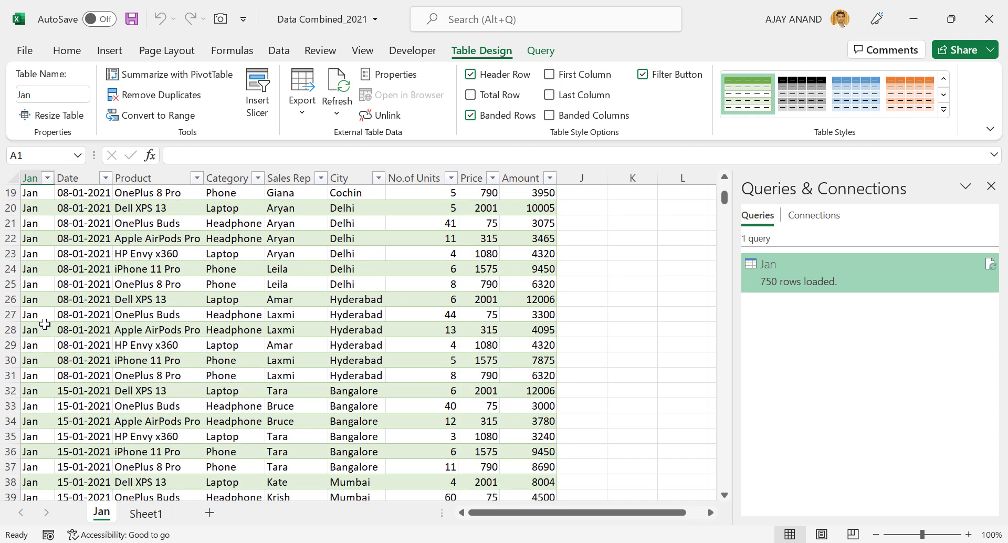
scroll(205, 340, up, 6)
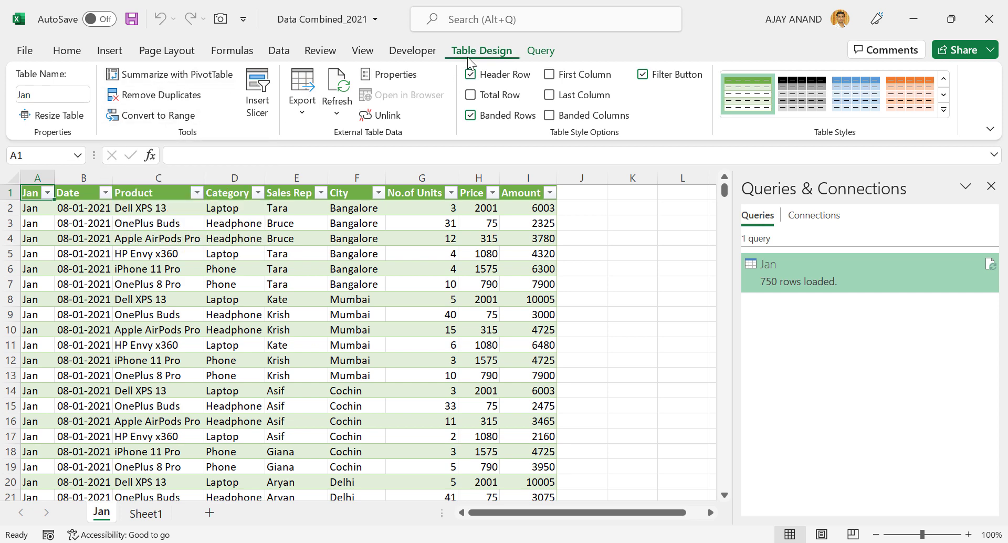
Step: Create a PivotTable from the Jan table on a new sheet with Jan in Rows and Amount in Values
click(172, 77)
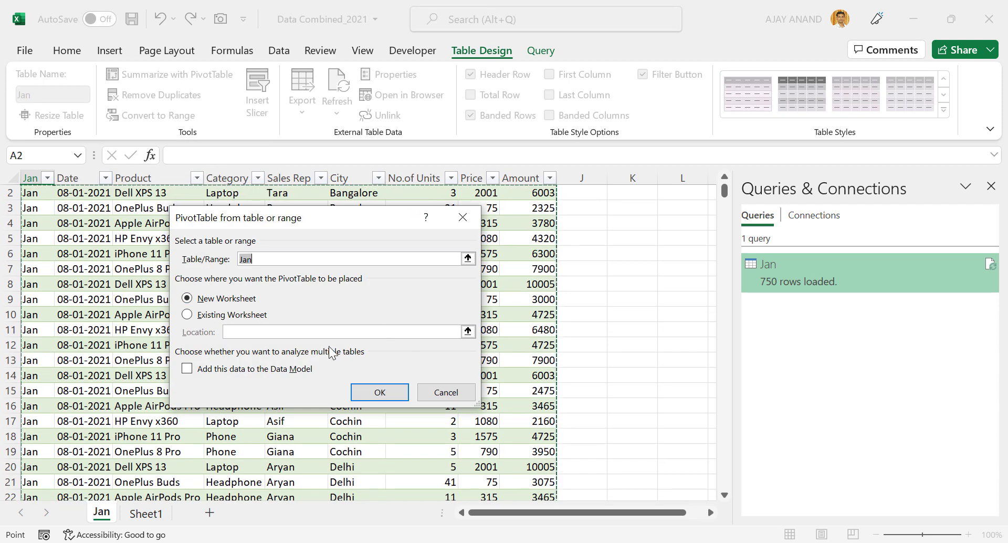
click(385, 392)
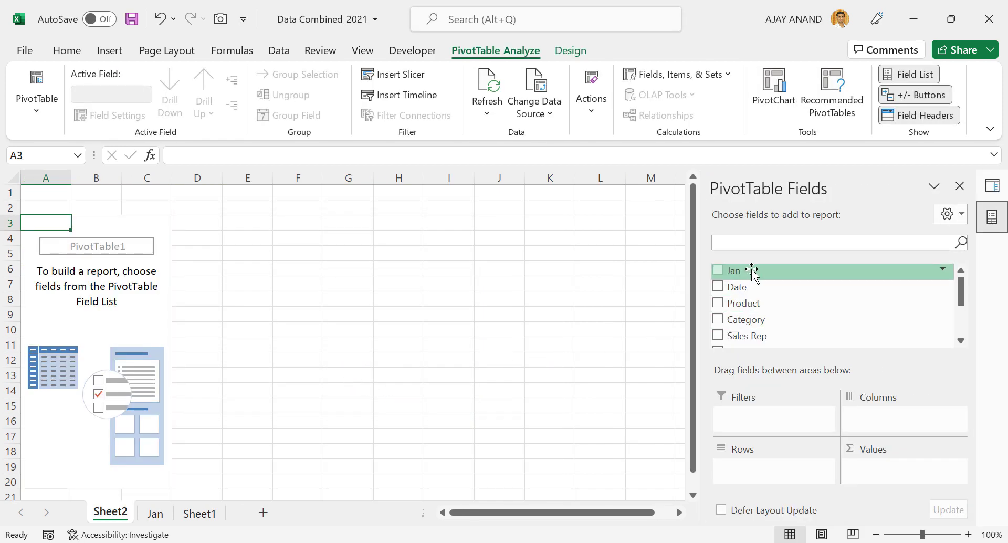
drag(753, 270, 762, 473)
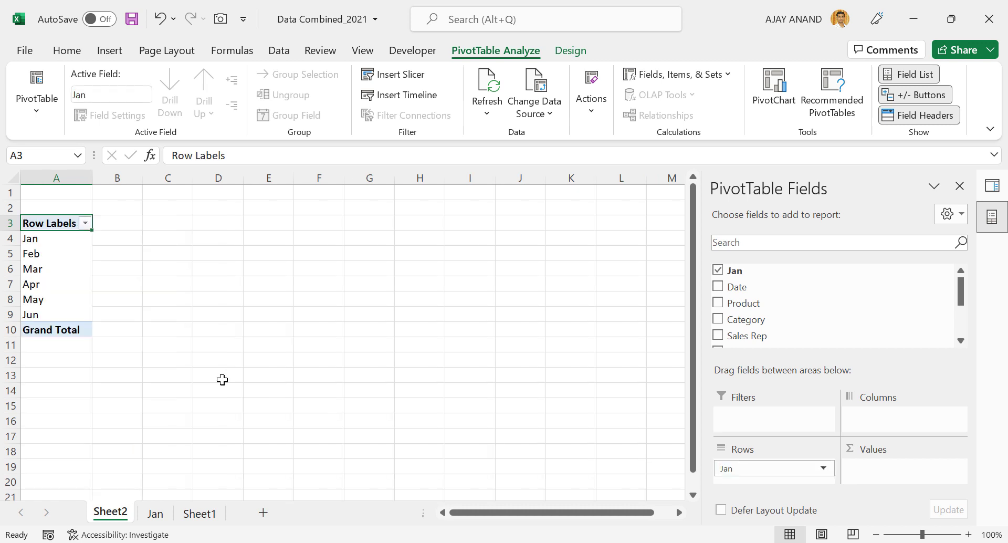
scroll(844, 308, down, 3)
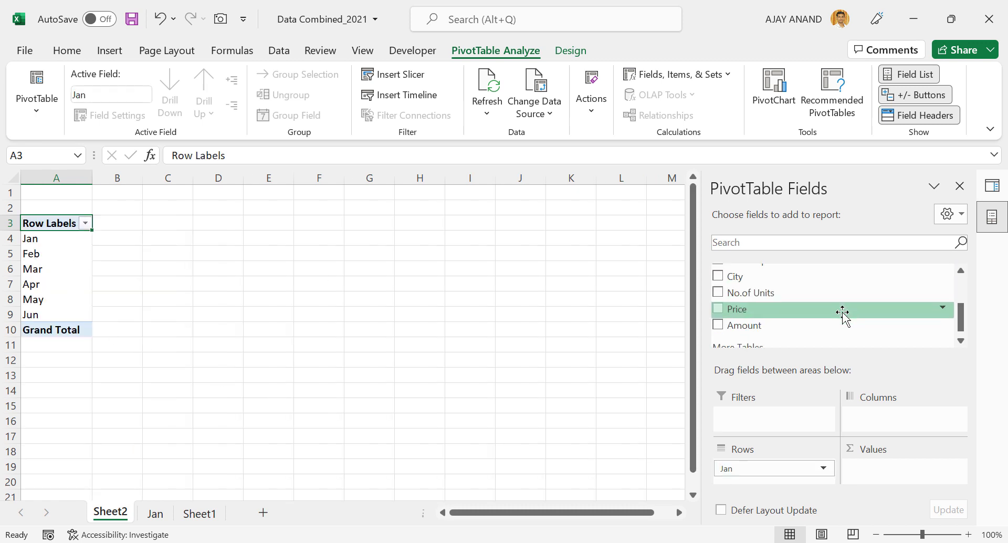
drag(784, 316, 890, 475)
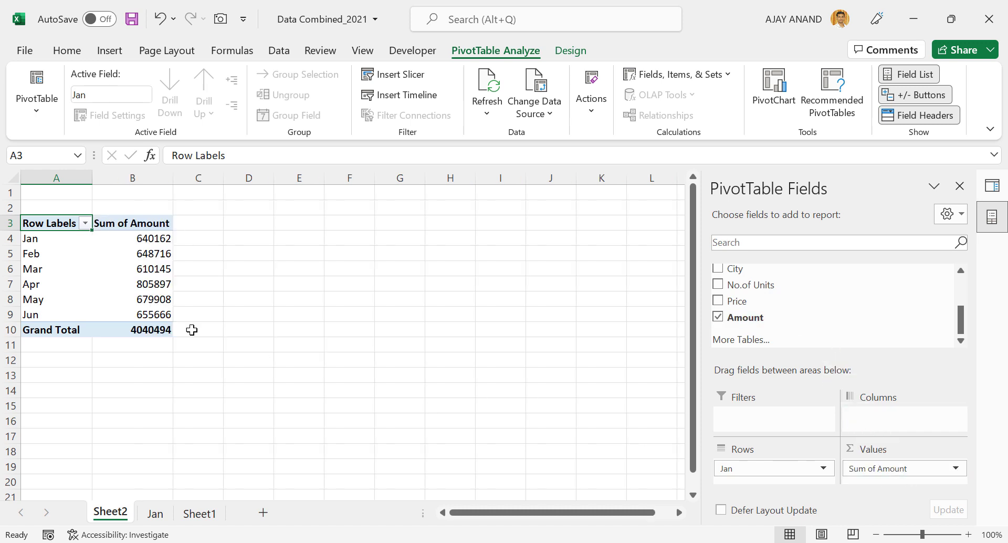
Step: Format the monthly Amount values B4:B9 as Number with a 1000 separator and 0 decimals
click(144, 235)
drag(142, 238, 149, 315)
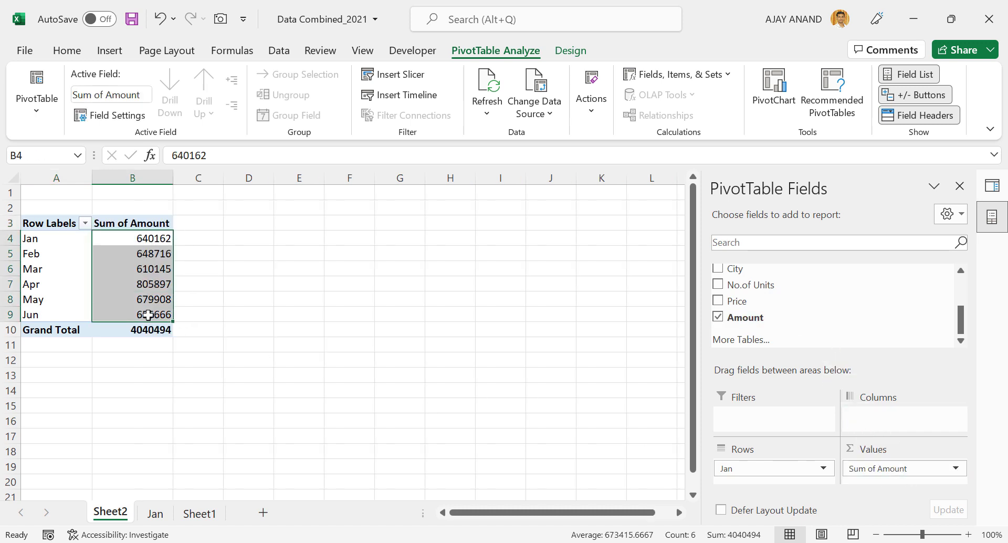
right_click(156, 250)
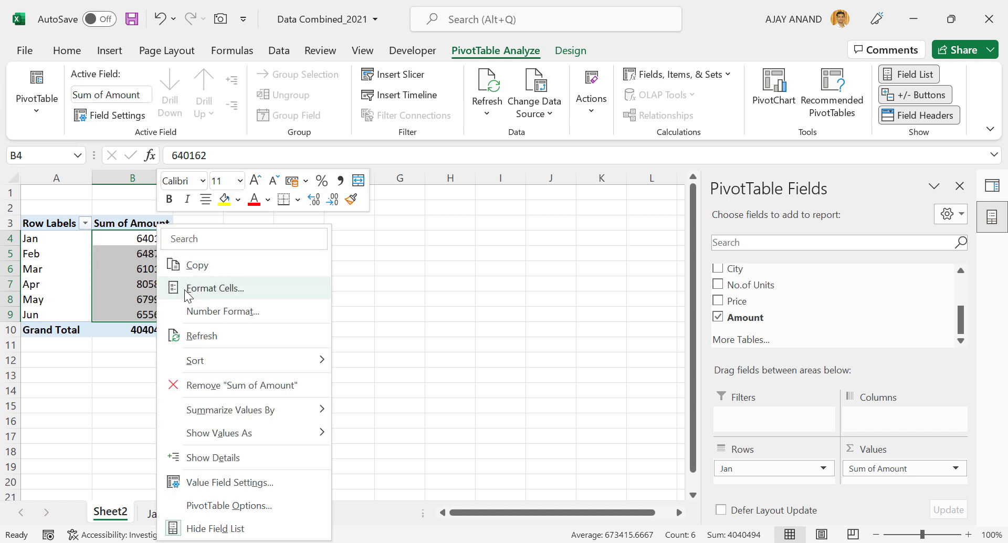
click(238, 313)
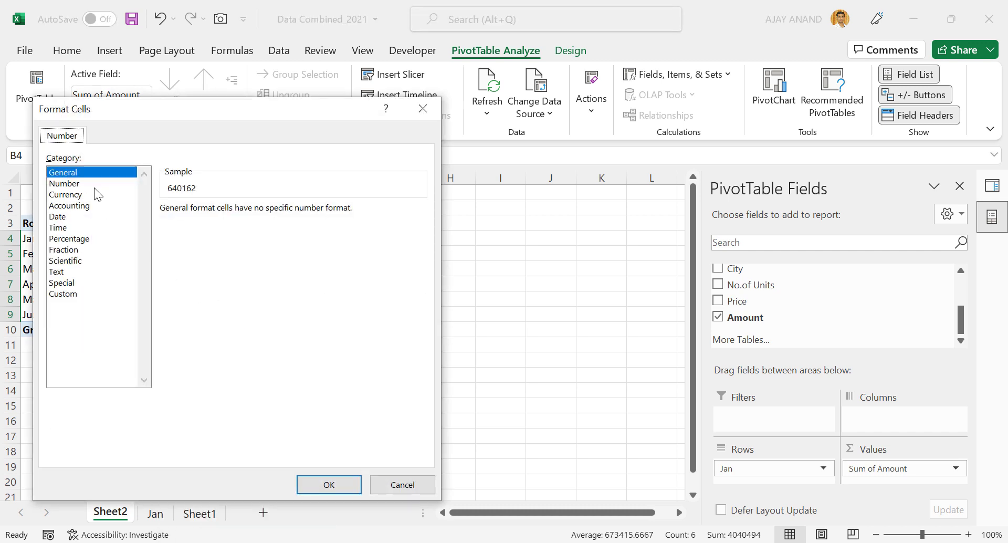
click(96, 183)
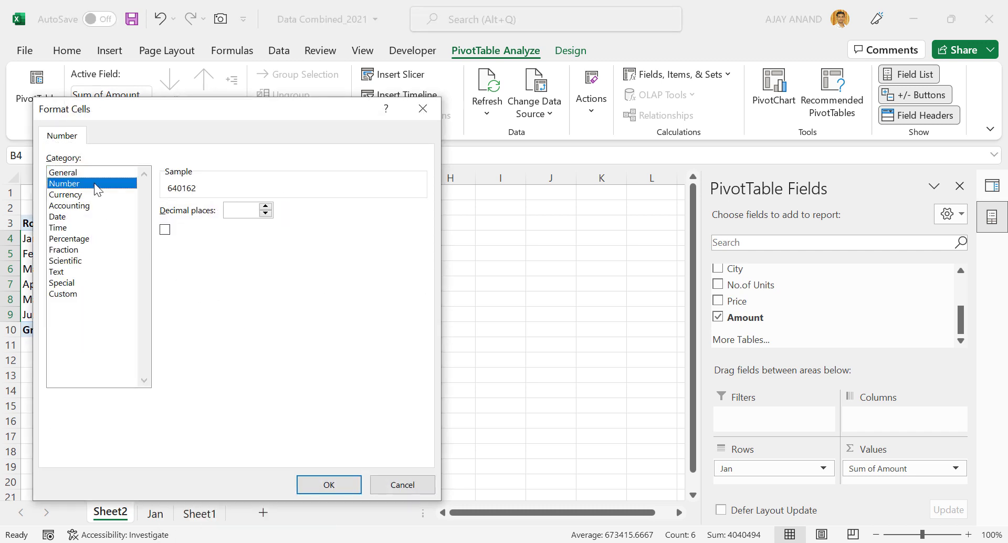
click(165, 230)
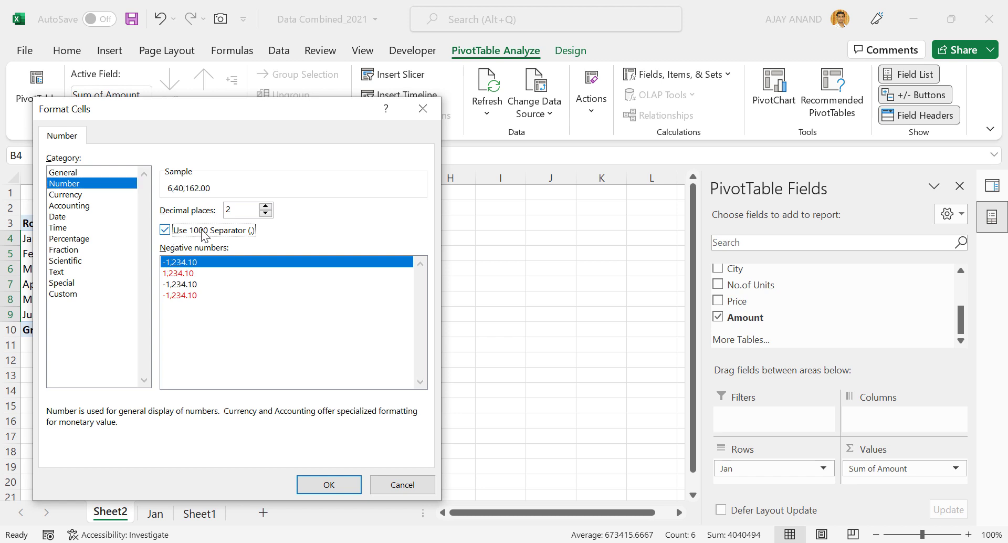
click(265, 213)
click(265, 213)
click(336, 480)
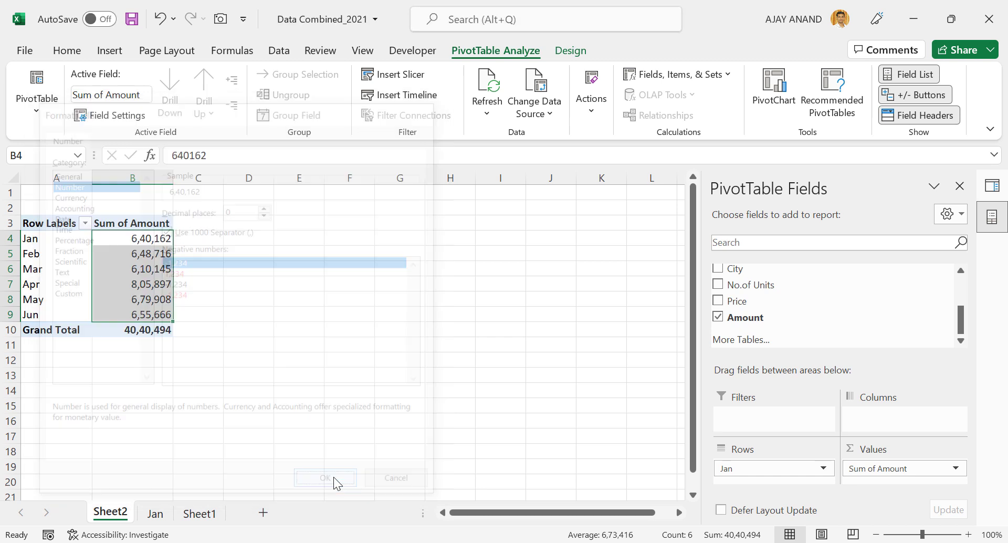
click(291, 285)
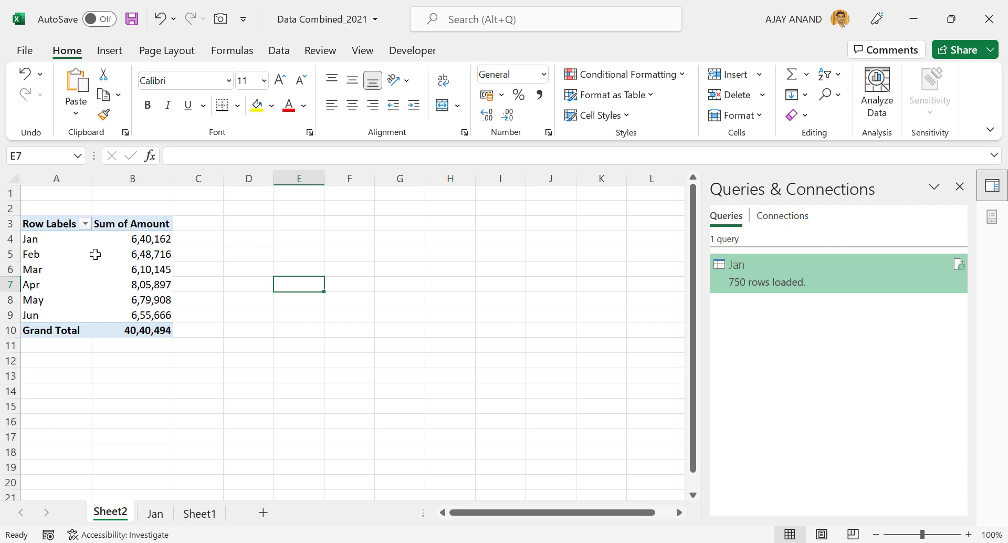
Step: Copy the monthly PivotTable A3:B10, paste it at D3, and widen column D
drag(42, 227, 153, 330)
right_click(136, 267)
click(174, 307)
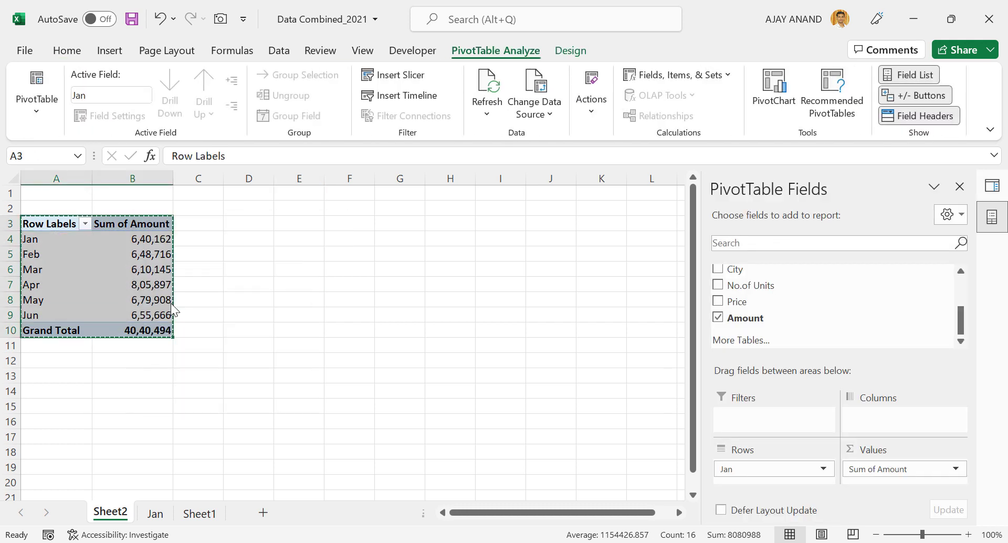
right_click(247, 226)
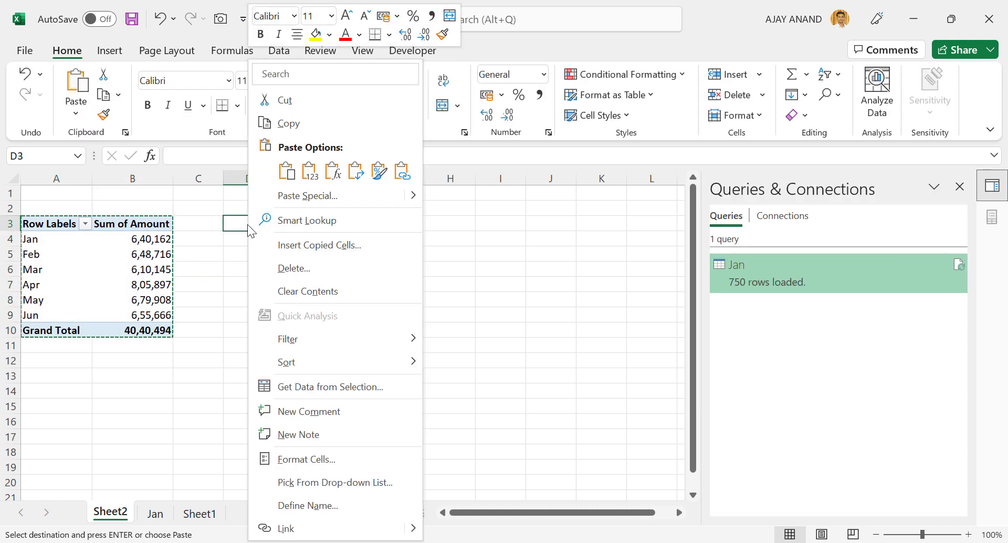
click(285, 175)
click(408, 285)
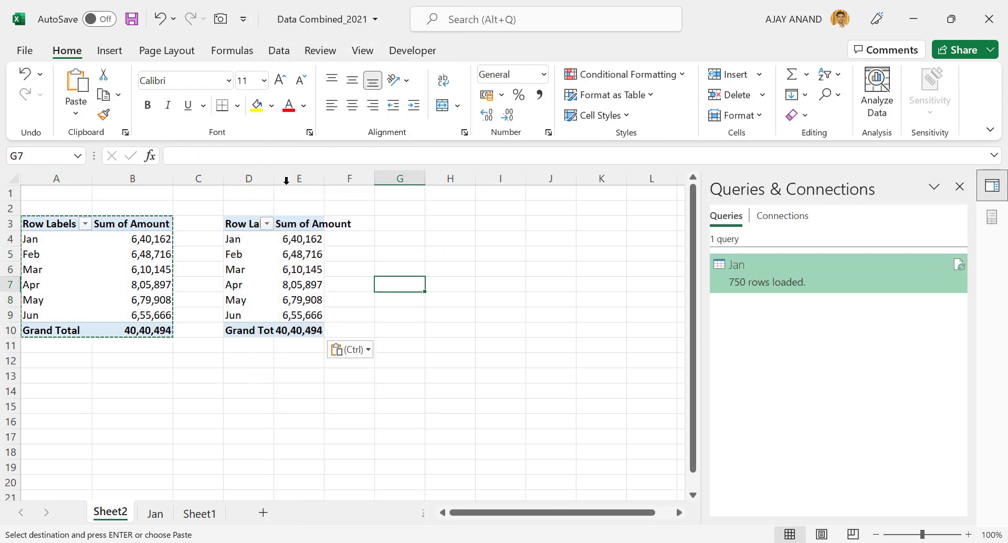
drag(274, 179, 431, 179)
Step: Replace the second PivotTable's month rows with City so it totals Amount by city
click(323, 258)
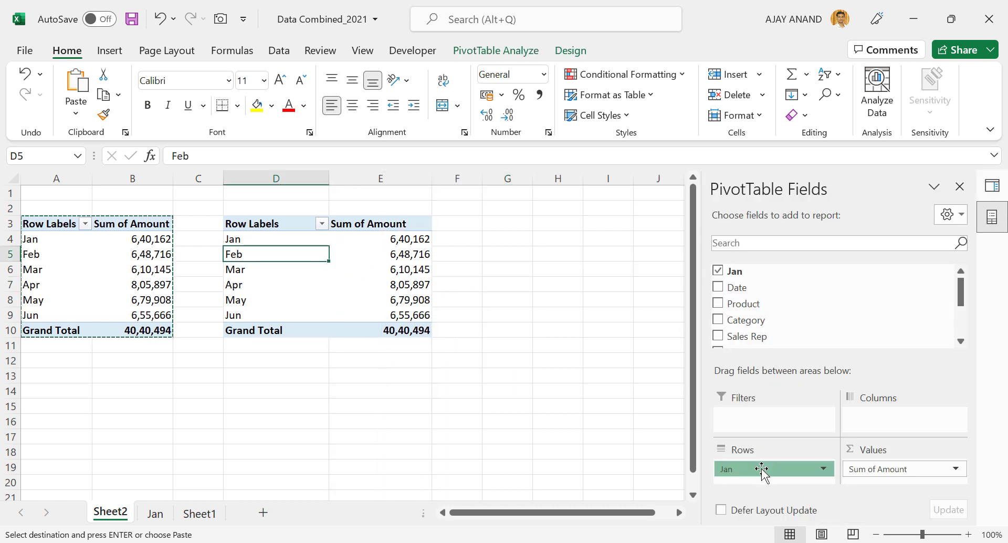
drag(632, 437, 632, 437)
scroll(772, 317, down, 2)
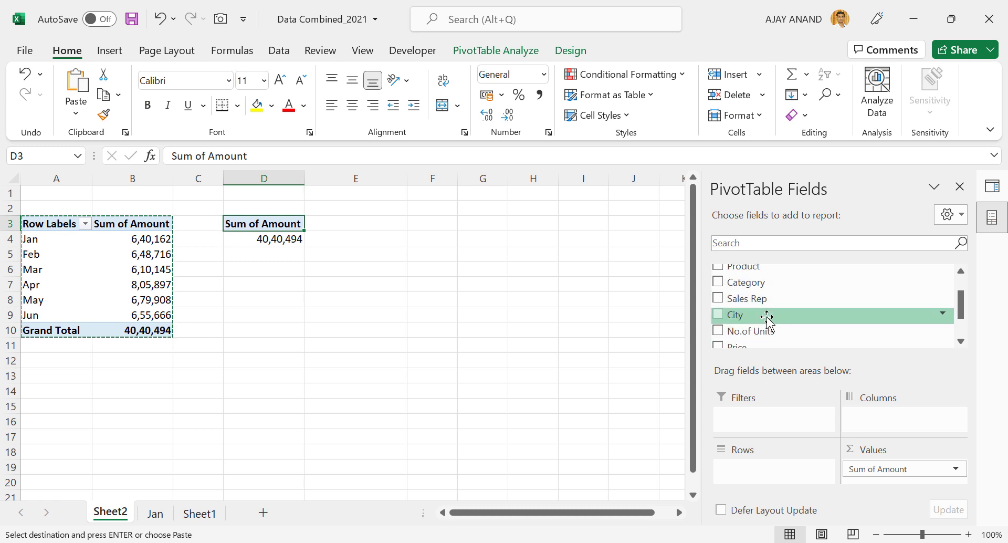
drag(773, 318, 760, 472)
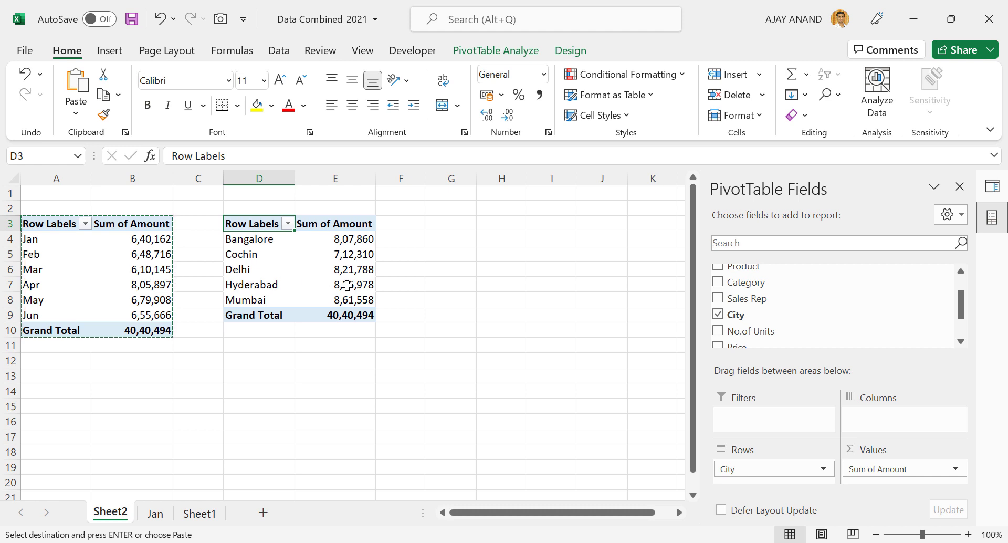
click(458, 342)
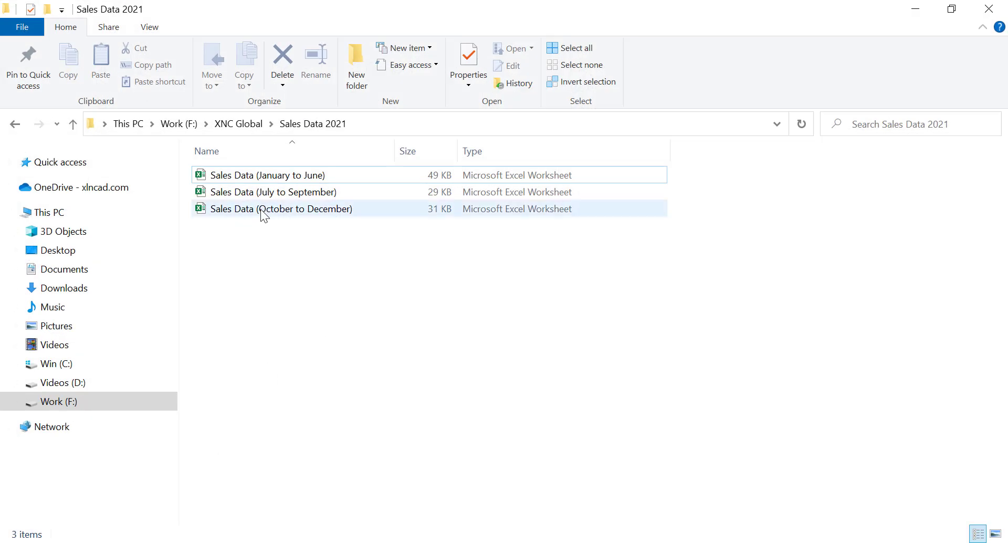
Step: Open the Sales Data (January to June) and Sales Data (July to September) workbooks from the folder
click(273, 179)
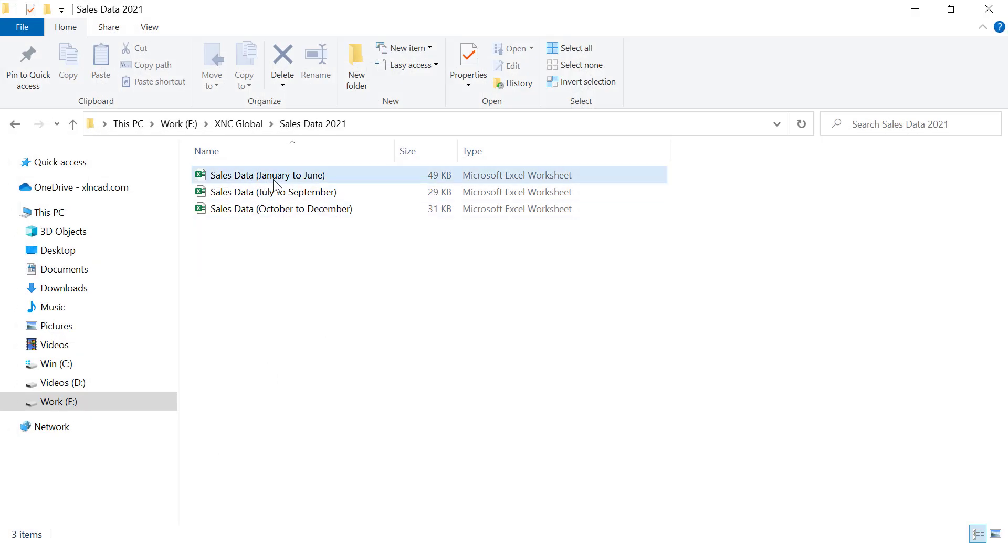
double_click(306, 180)
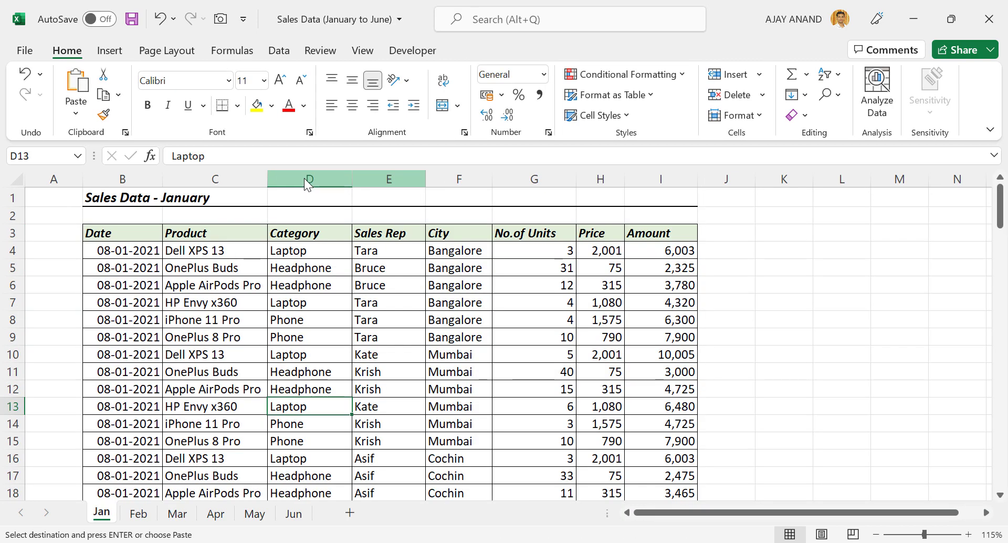
key(alt+Tab)
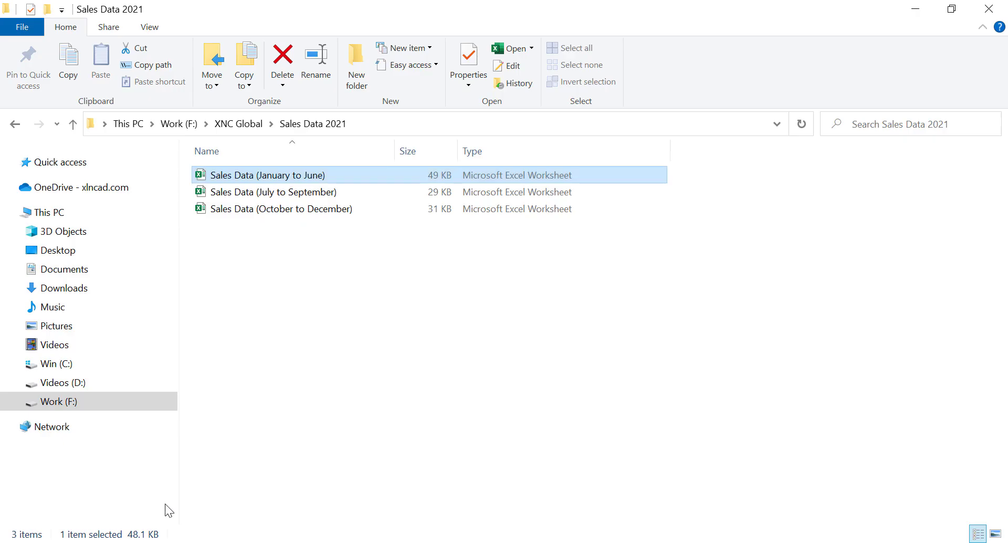
double_click(289, 194)
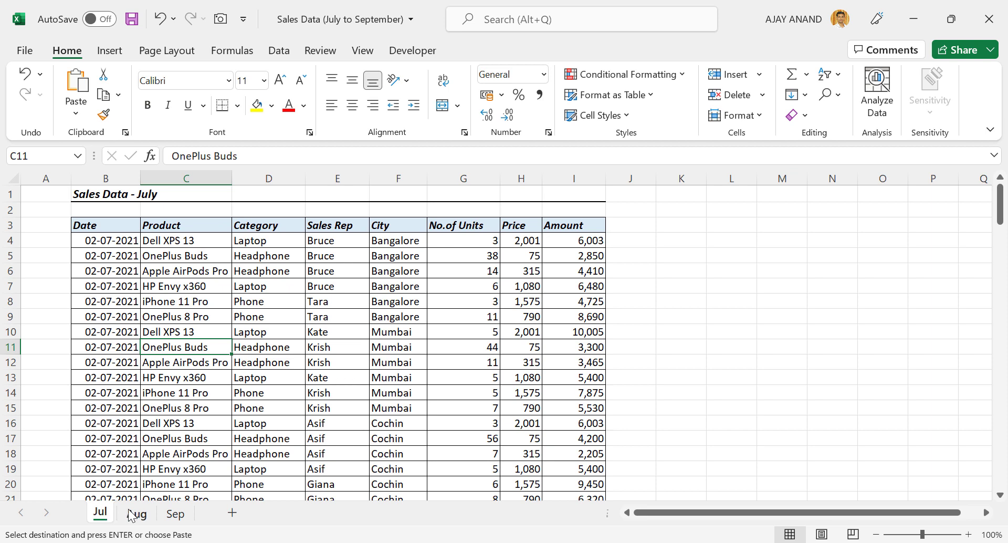
Step: Copy the grouped Jul, Aug and Sep sheets to the end of the Sales Data (January to June) workbook
click(137, 514)
click(175, 514)
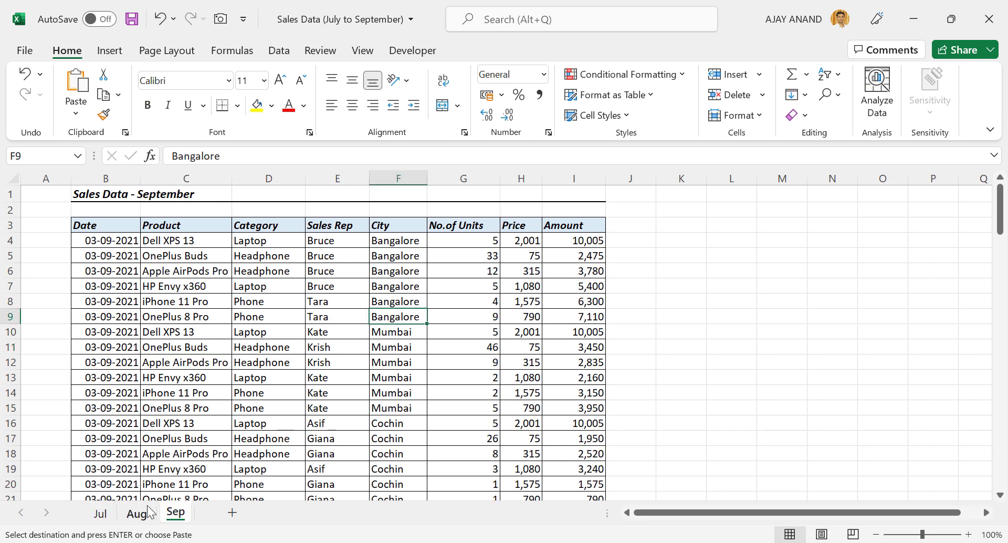
shift+click(100, 513)
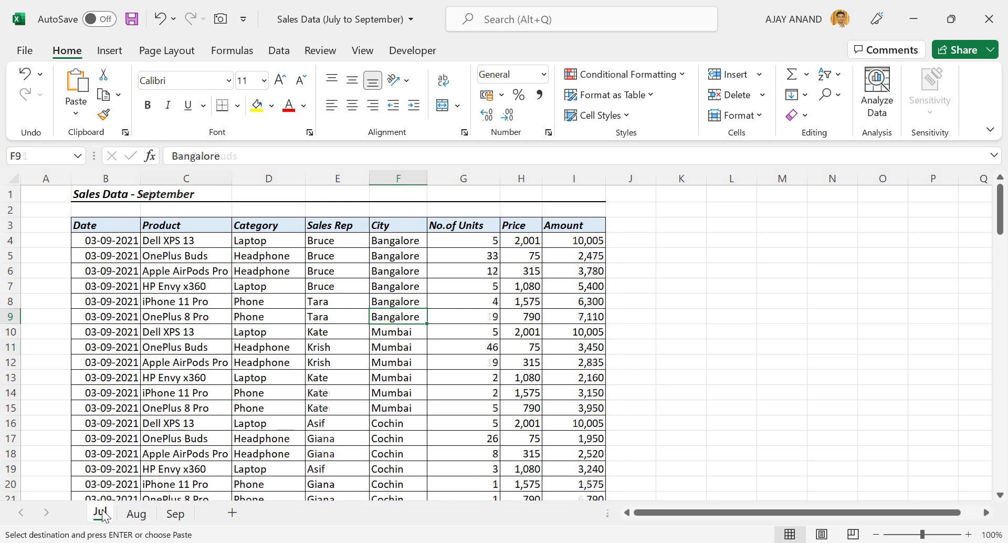
right_click(176, 515)
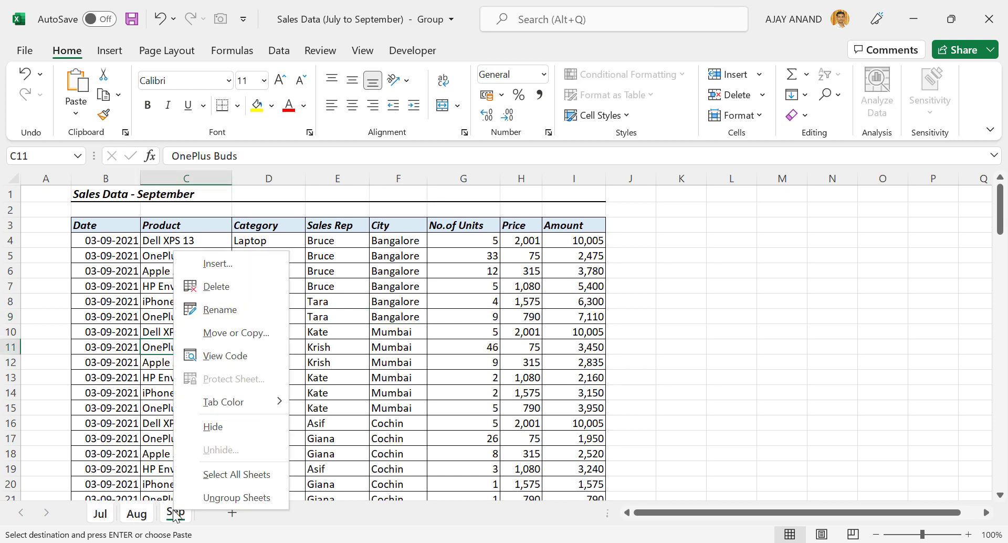
click(255, 333)
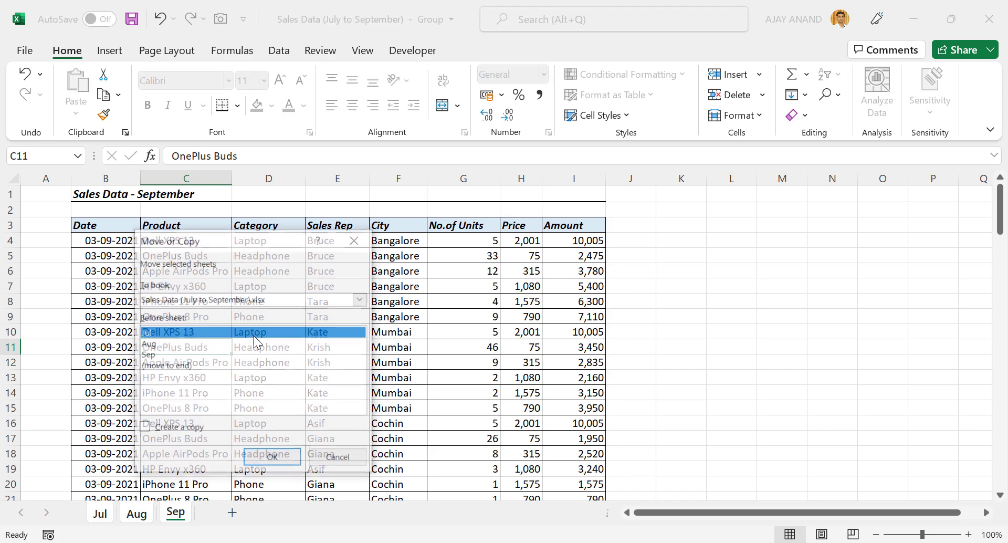
click(160, 436)
click(361, 300)
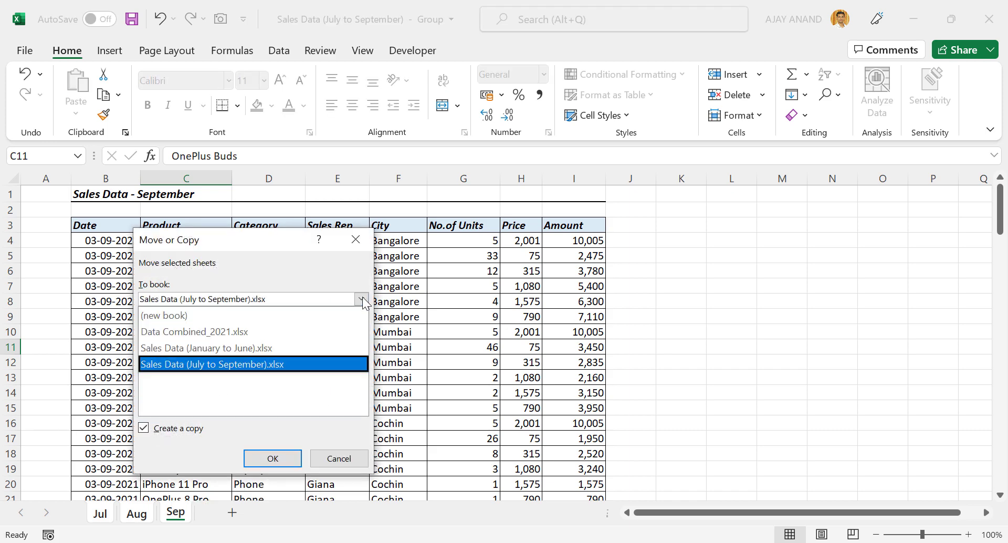
click(275, 351)
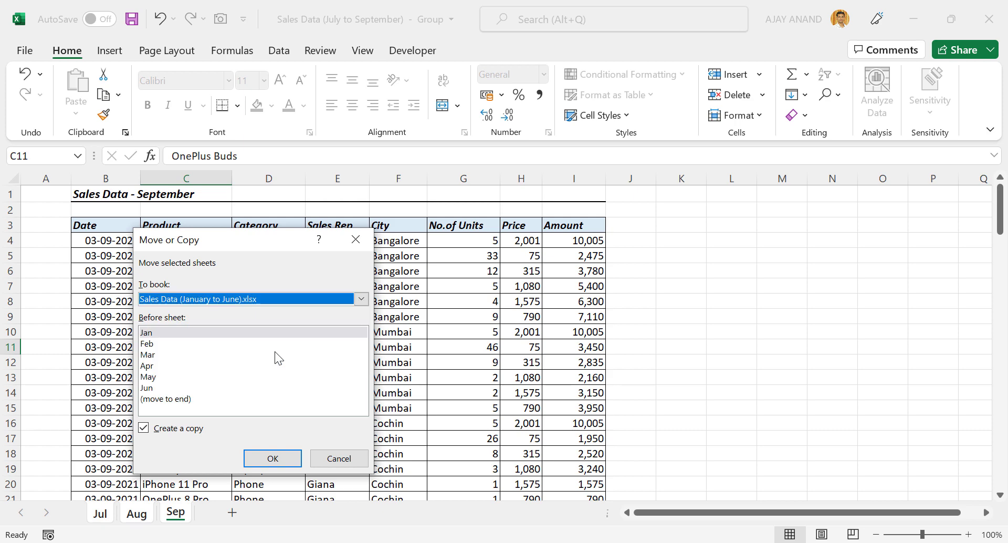
click(178, 398)
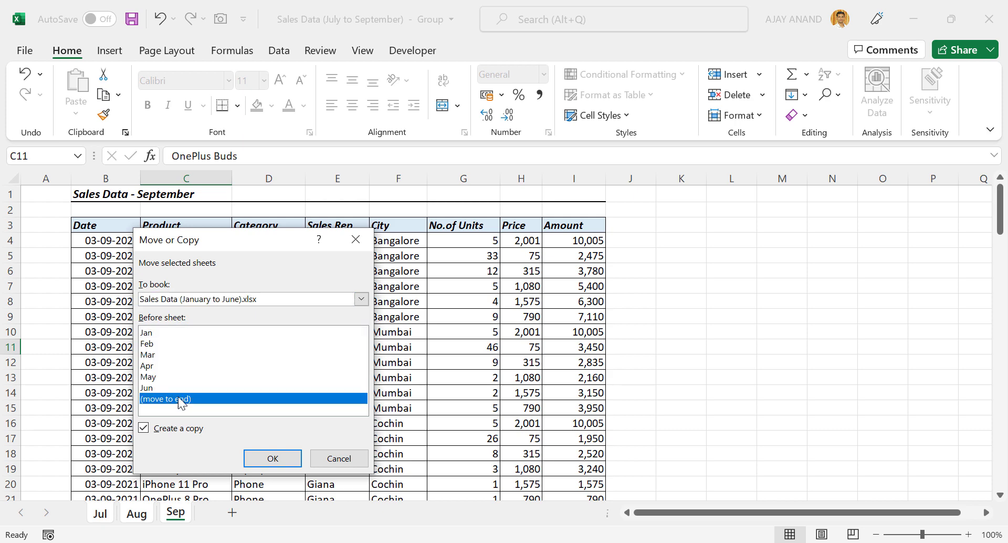
click(272, 458)
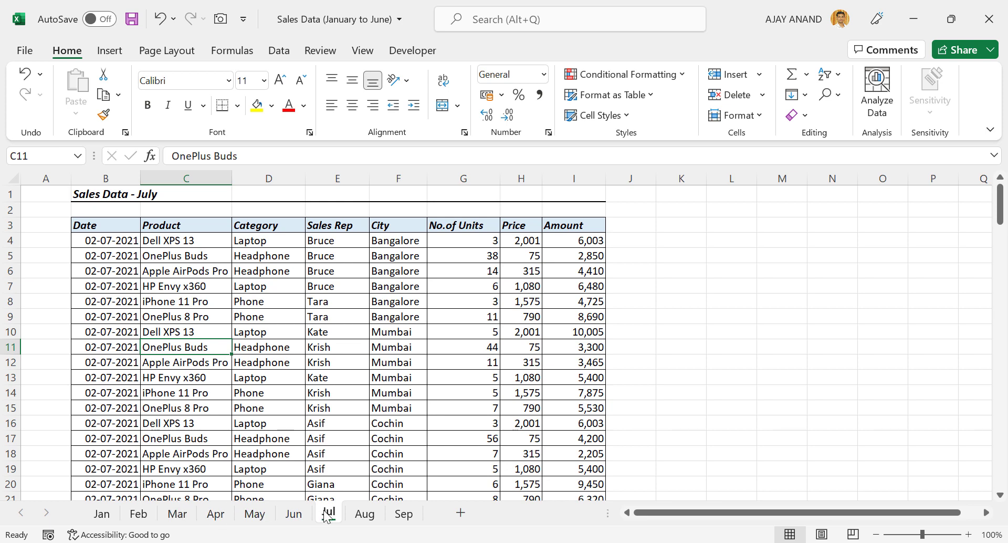
Step: Check the copied Aug and Sep sheets, save and close January to June, then close July to September
key(ctrl+Page_Down)
key(ctrl+Page_Down)
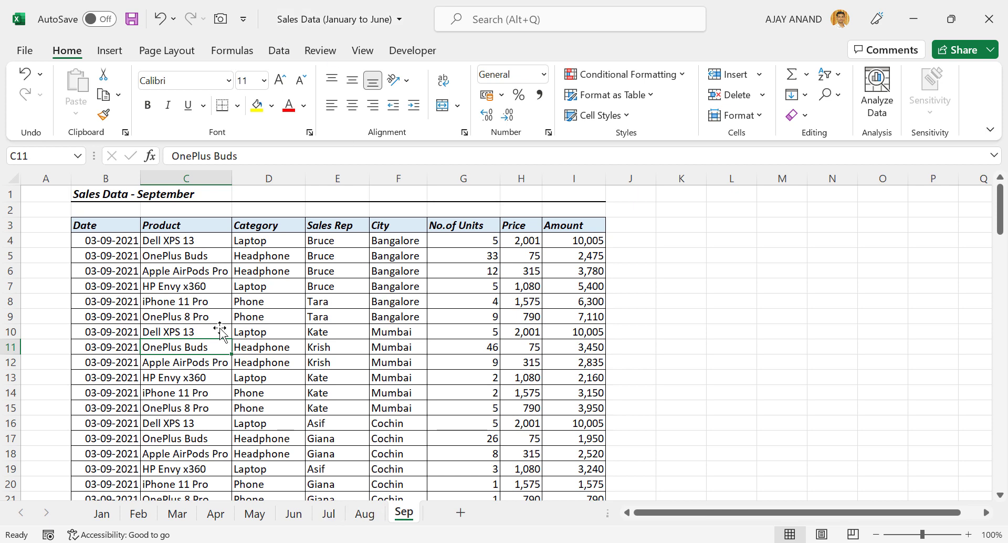
click(135, 20)
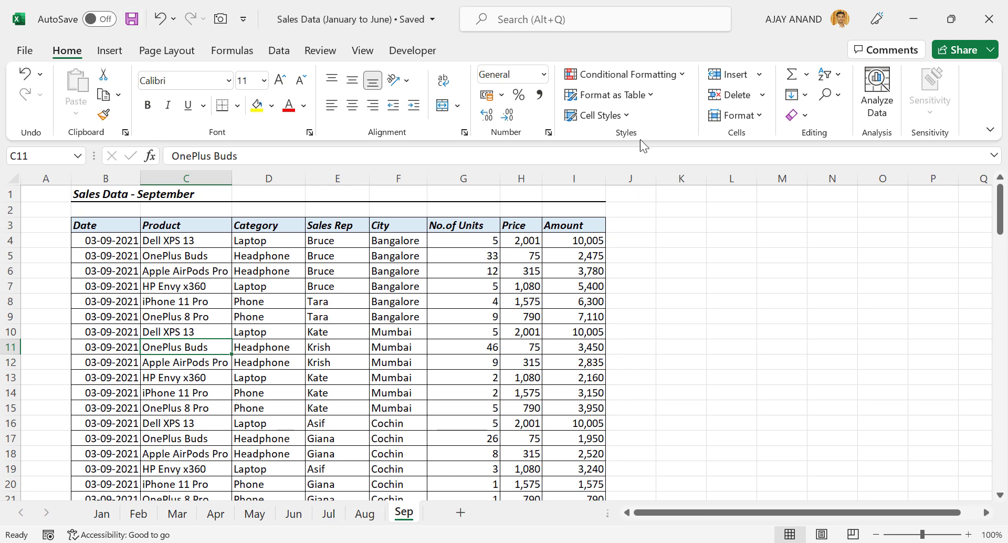
click(987, 19)
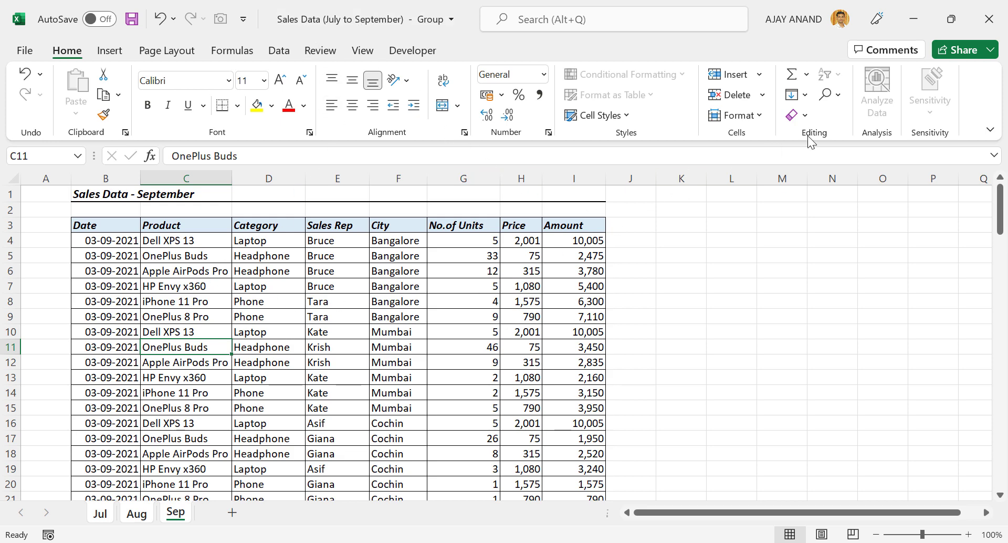
click(989, 21)
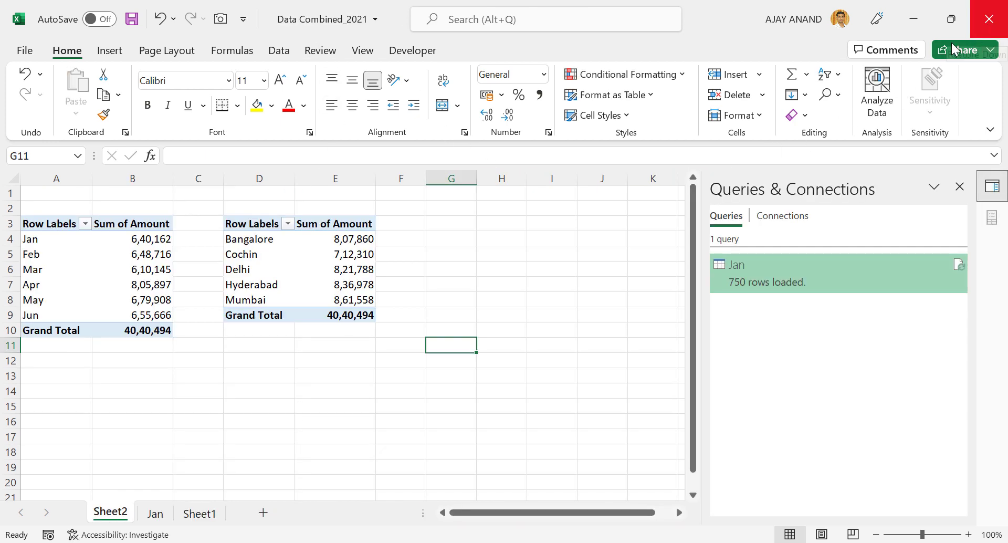
Step: On the Jan sheet, run Data > Refresh All to reload the query with the new sheets
click(156, 514)
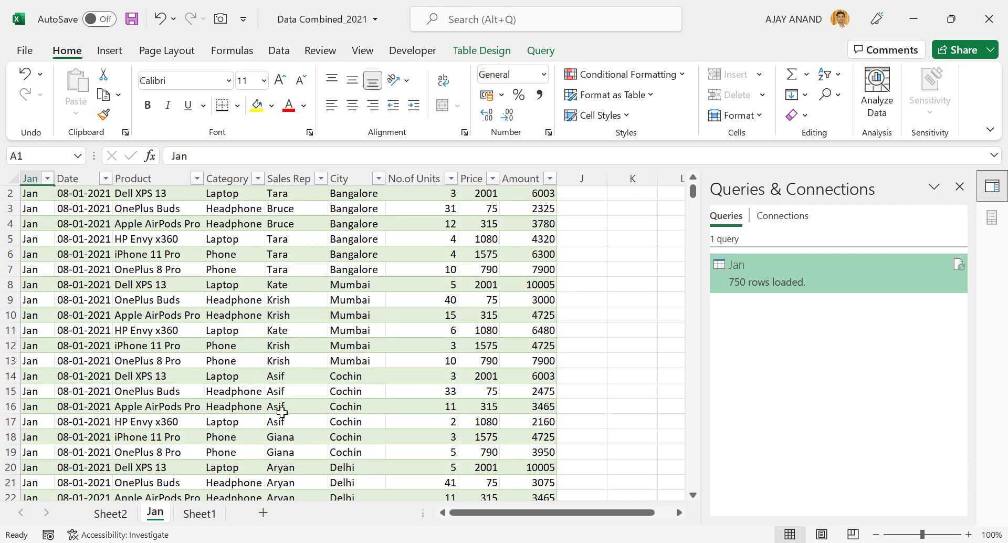
scroll(293, 397, up, 1)
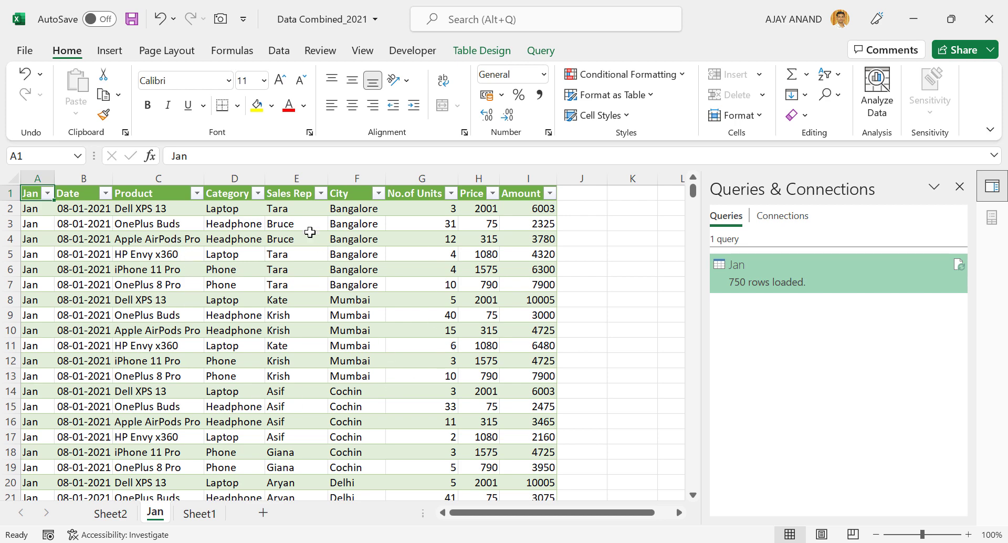
click(280, 53)
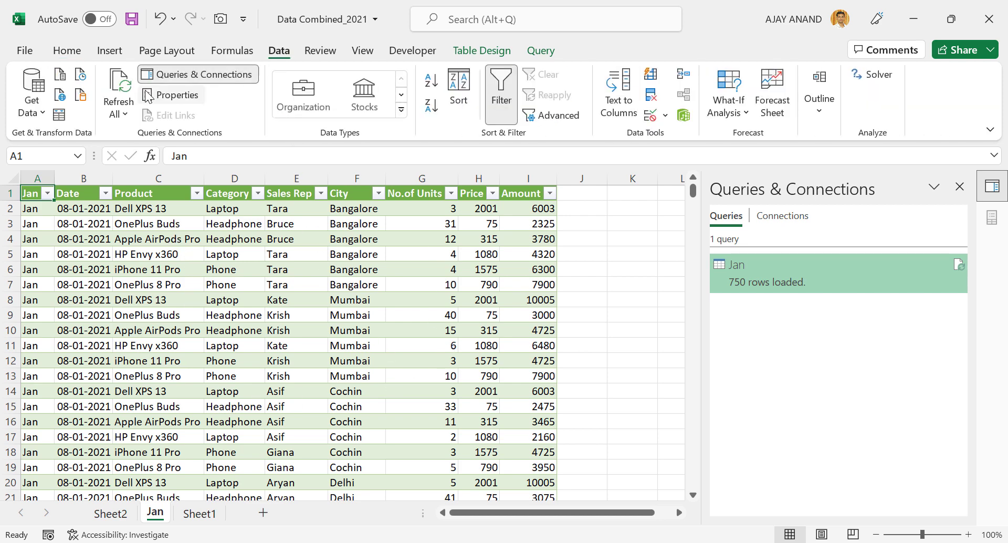
click(127, 91)
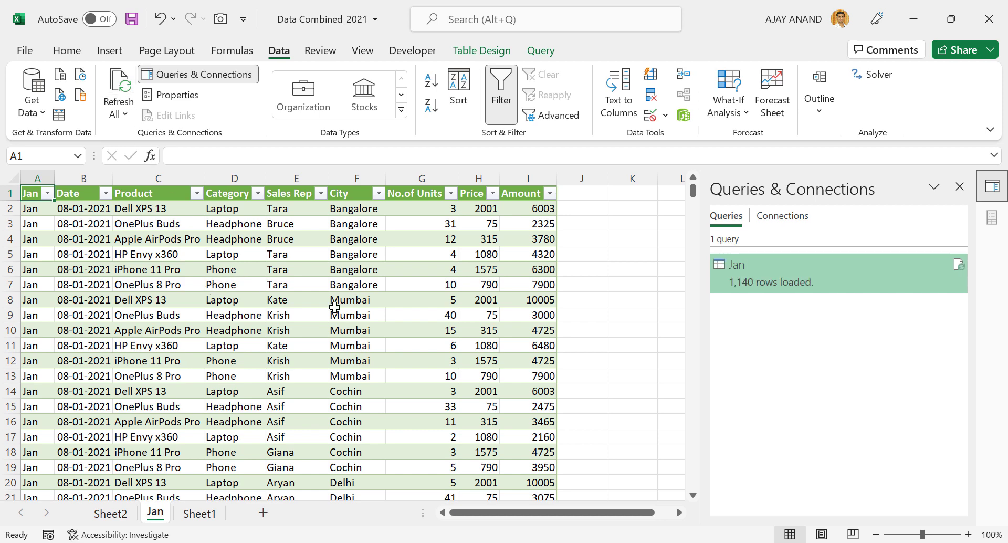
Step: Scroll the refreshed 1,140-row table to confirm Jul, Aug and Sep rows, then return to Sheet2
mouse_move(763, 288)
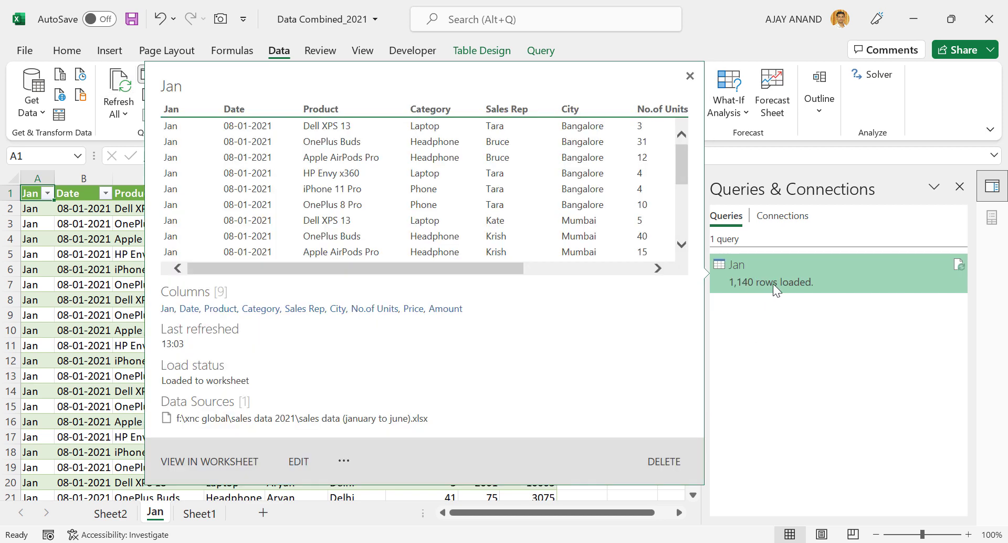
click(95, 298)
scroll(138, 362, down, 20)
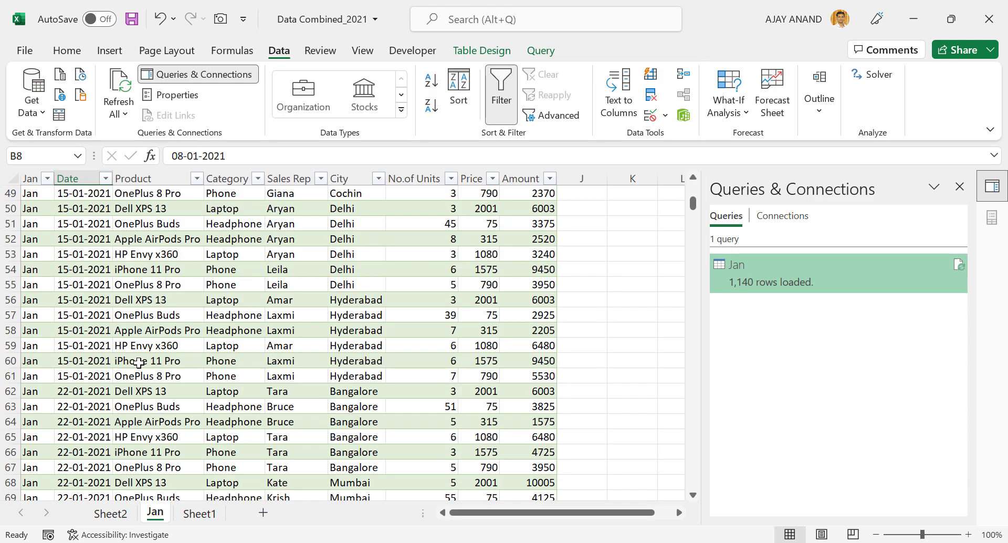
scroll(139, 362, down, 20)
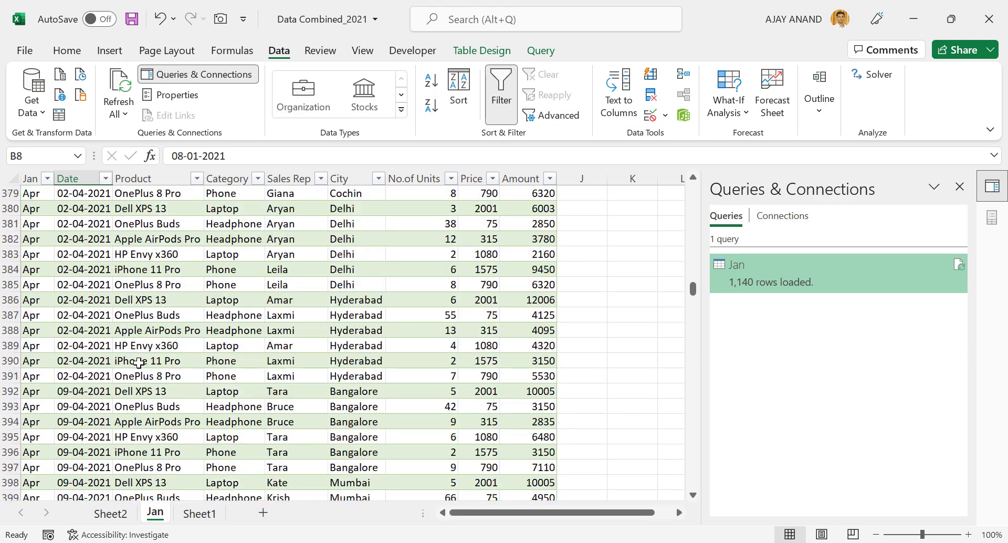
scroll(138, 362, down, 20)
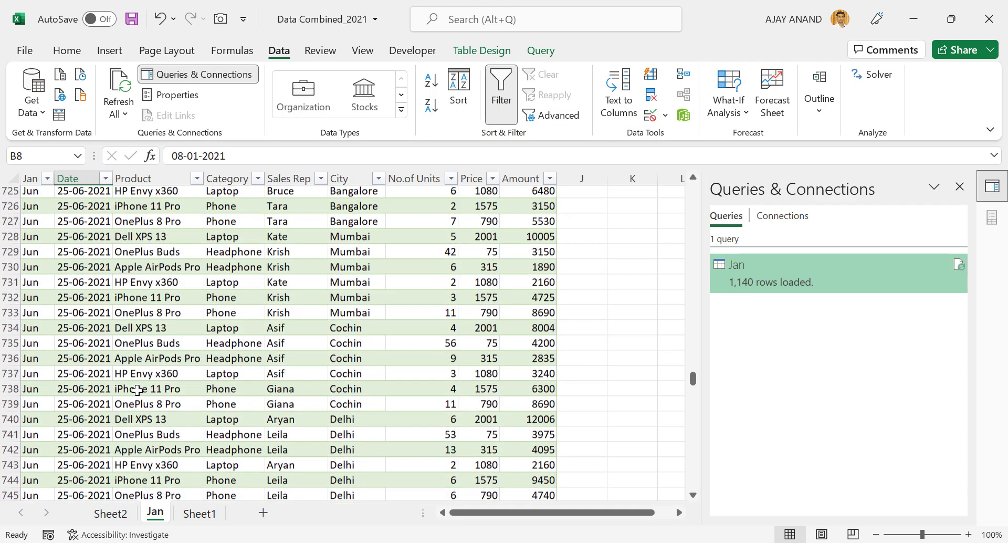
scroll(138, 405, down, 20)
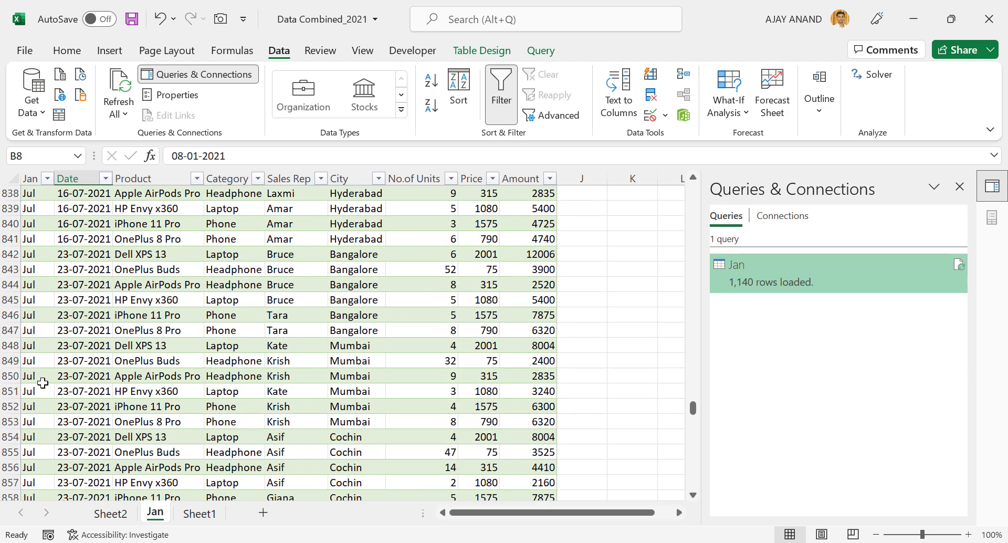
scroll(44, 391, down, 20)
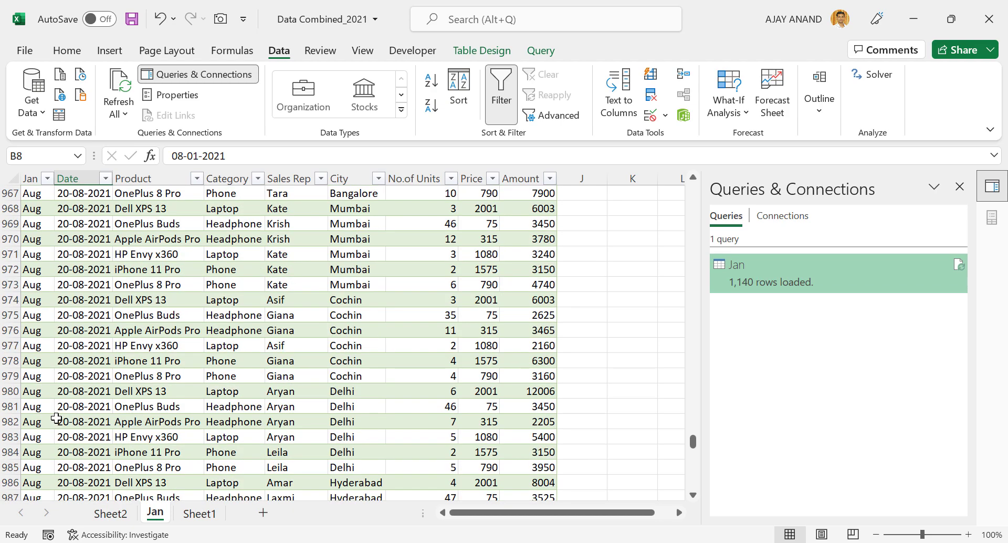
scroll(56, 418, down, 16)
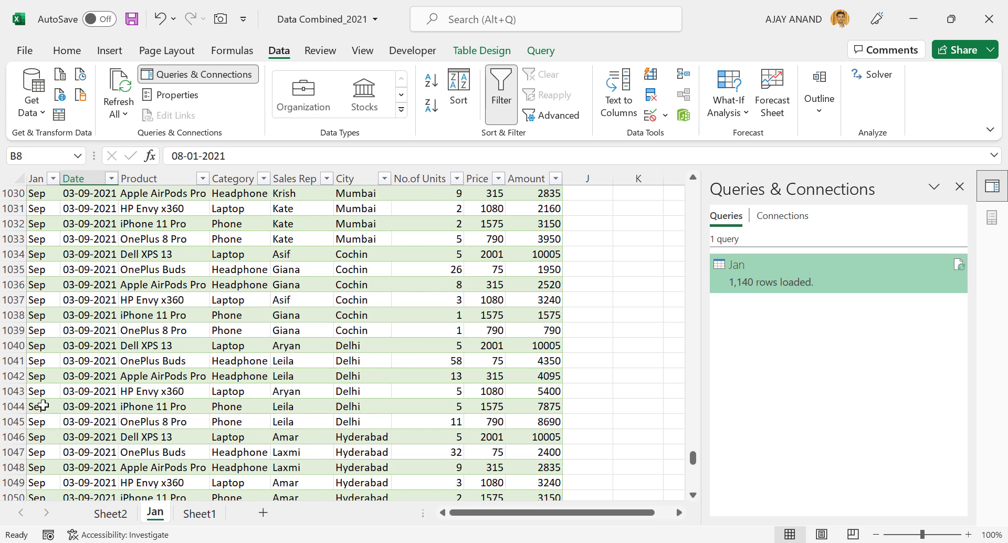
scroll(43, 429, up, 17)
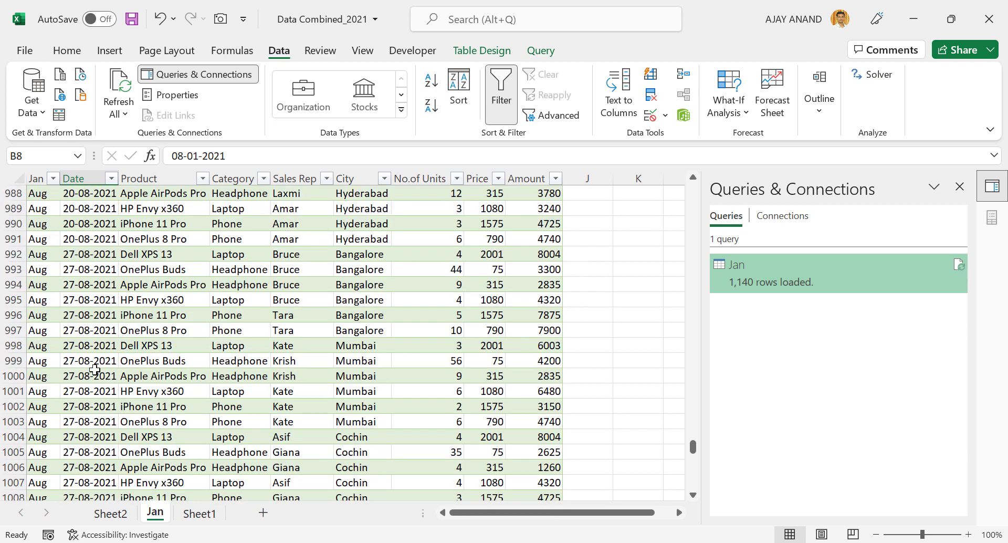
click(110, 515)
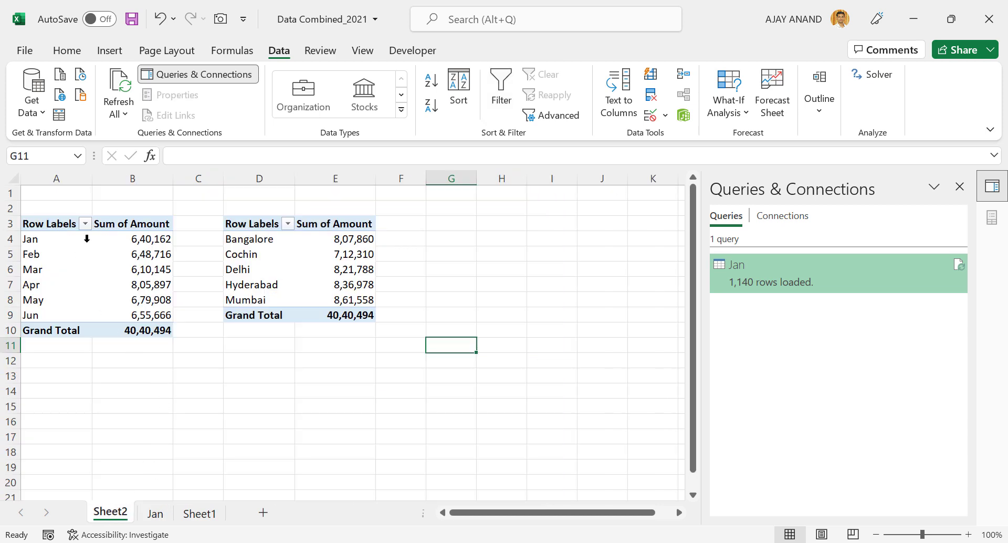
Step: Refresh All so both PivotTables include Jul–Sep and the Grand Total becomes 61,24,868
click(130, 90)
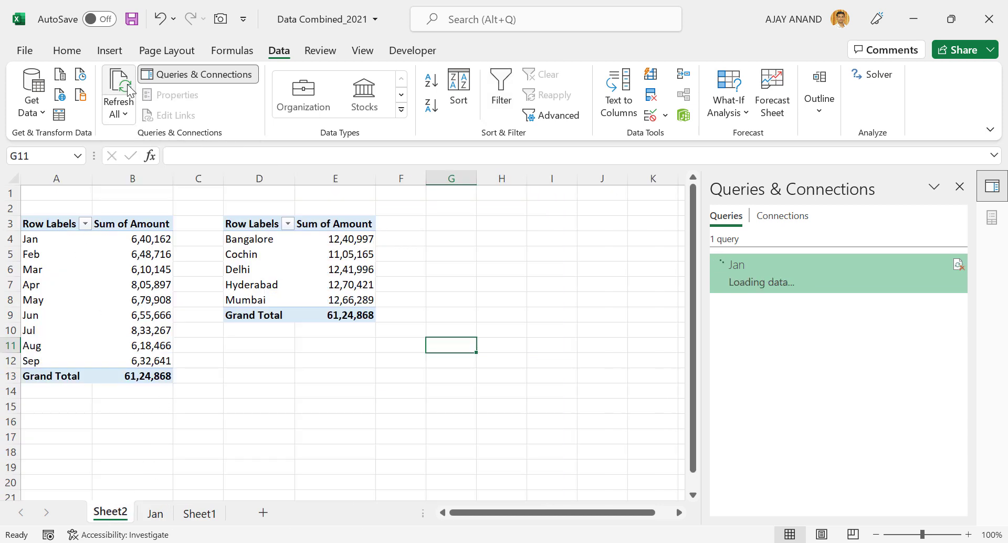